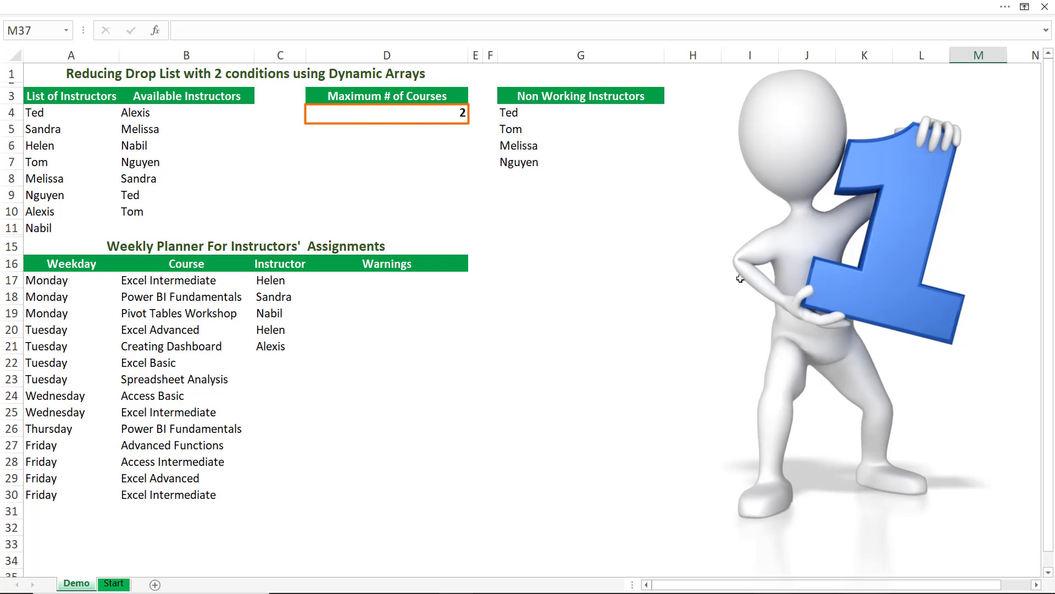
View the allowed values in the Maximum # of Courses drop list in D4 without changing the selection.
left_click(445, 112)
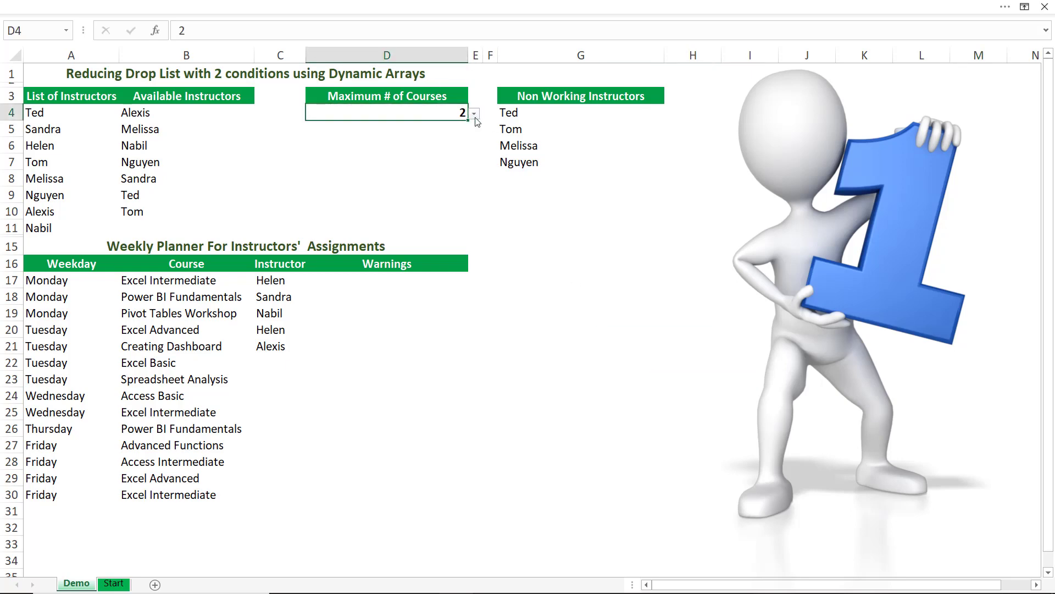
left_click(474, 114)
left_click(419, 111)
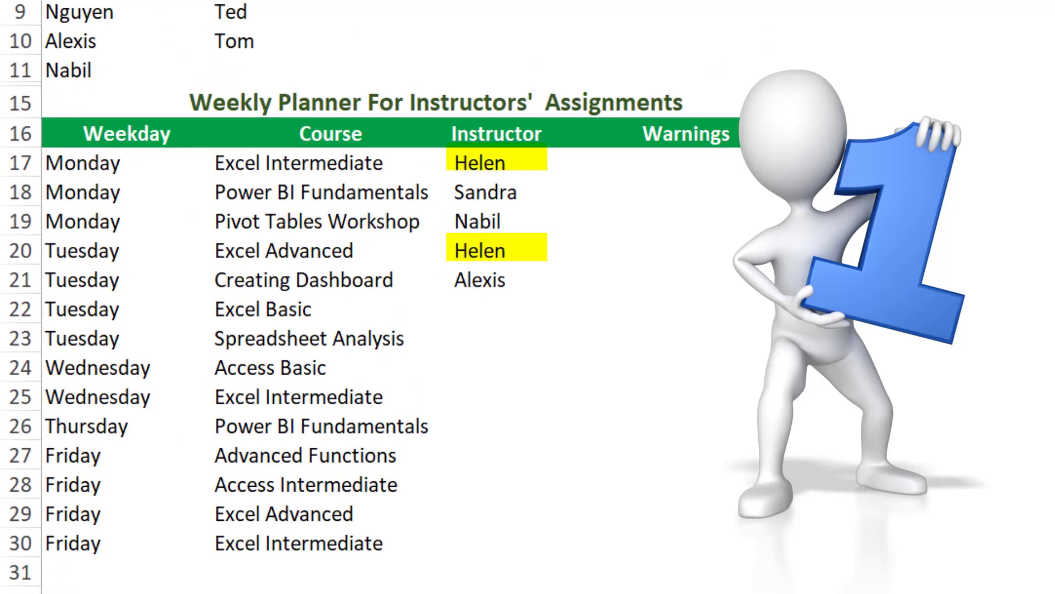
Assign the third instructor in the drop list to Tuesday's Excel Basic course in C22.
left_click(522, 309)
left_click(553, 311)
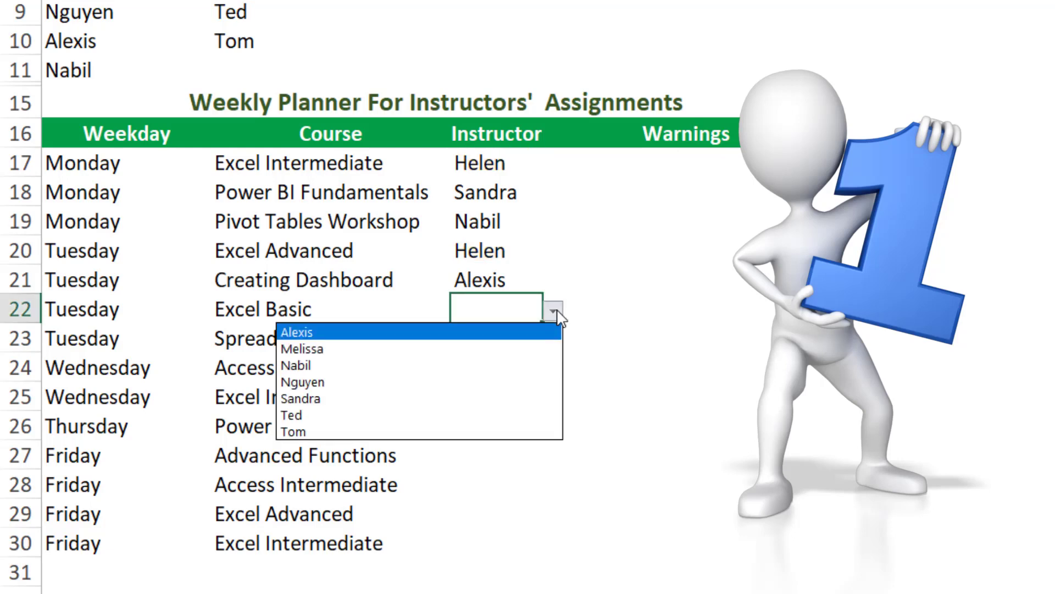
left_click(296, 365)
Check which instructors the drop list still offers for Tuesday's Spreadsheet Analysis course in C23, then close the list.
left_click(510, 339)
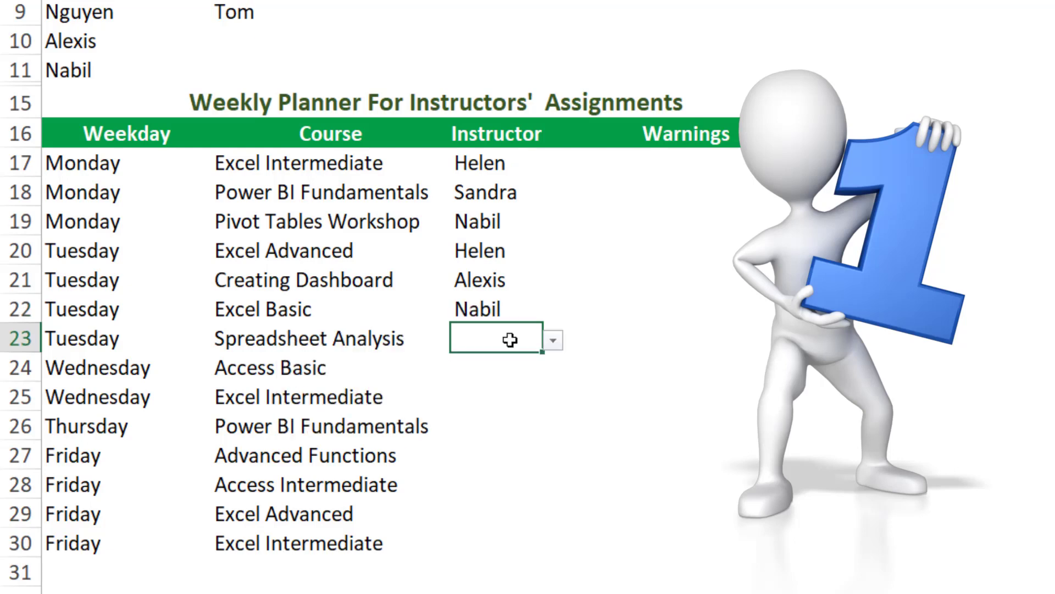
left_click(553, 341)
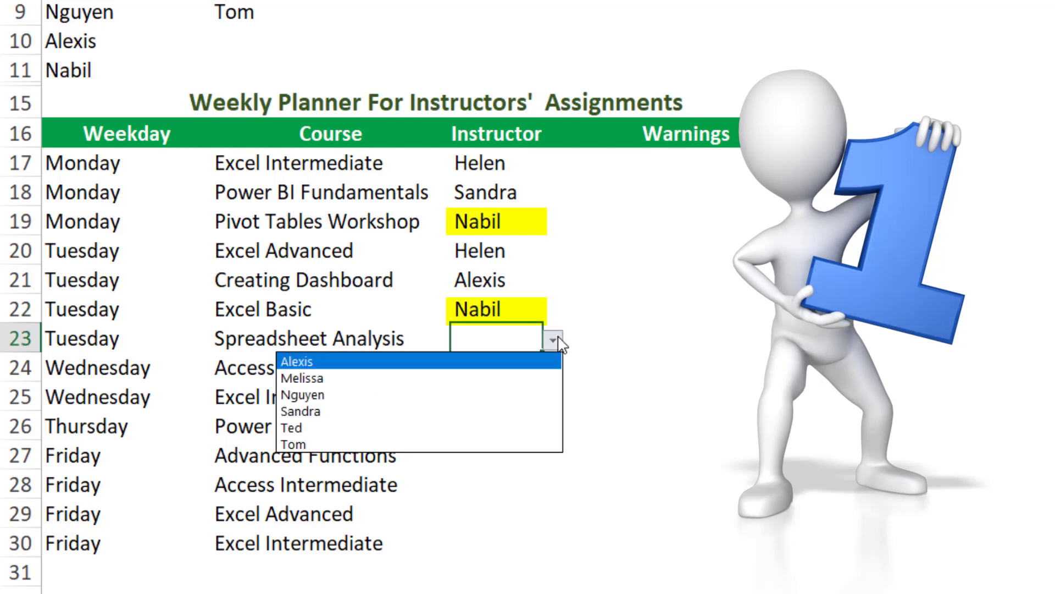
left_click(624, 368)
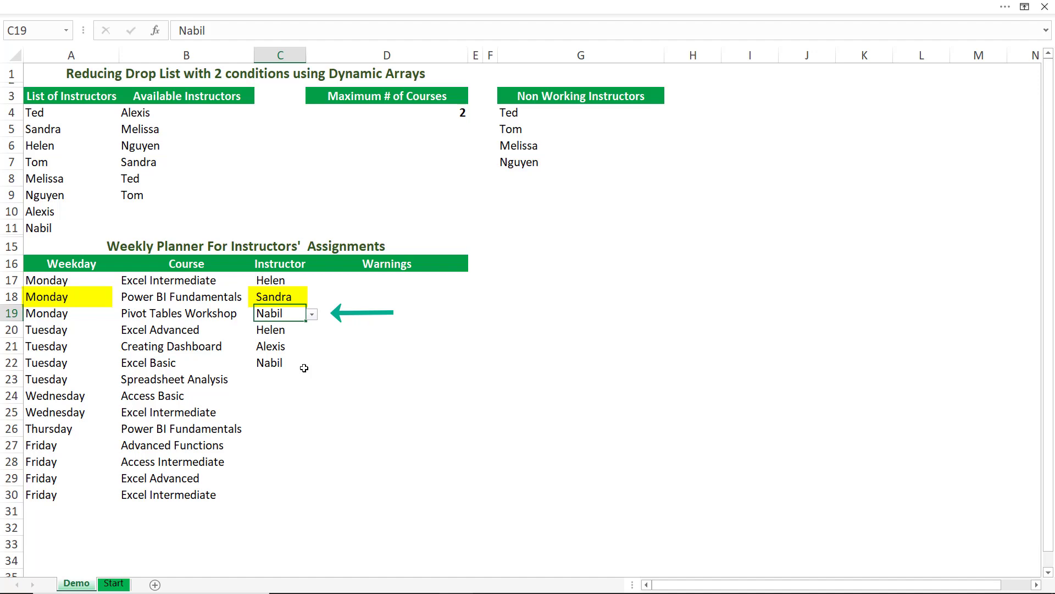
In C19, choose for Monday's Pivot Tables Workshop the instructor already assigned to Monday's Power BI Fundamentals.
left_click(311, 314)
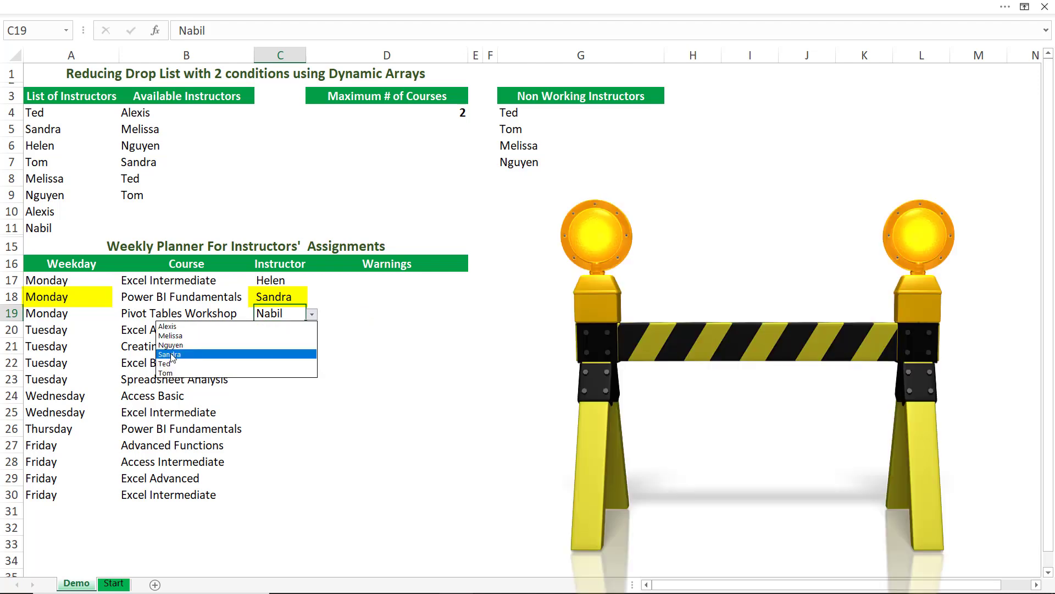
left_click(172, 355)
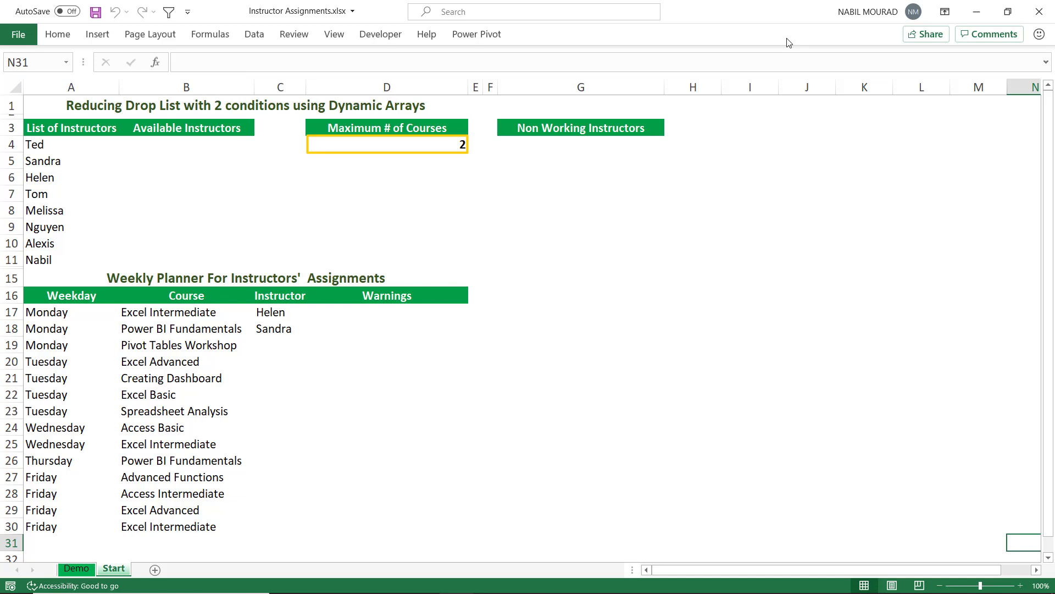
left_click(419, 143)
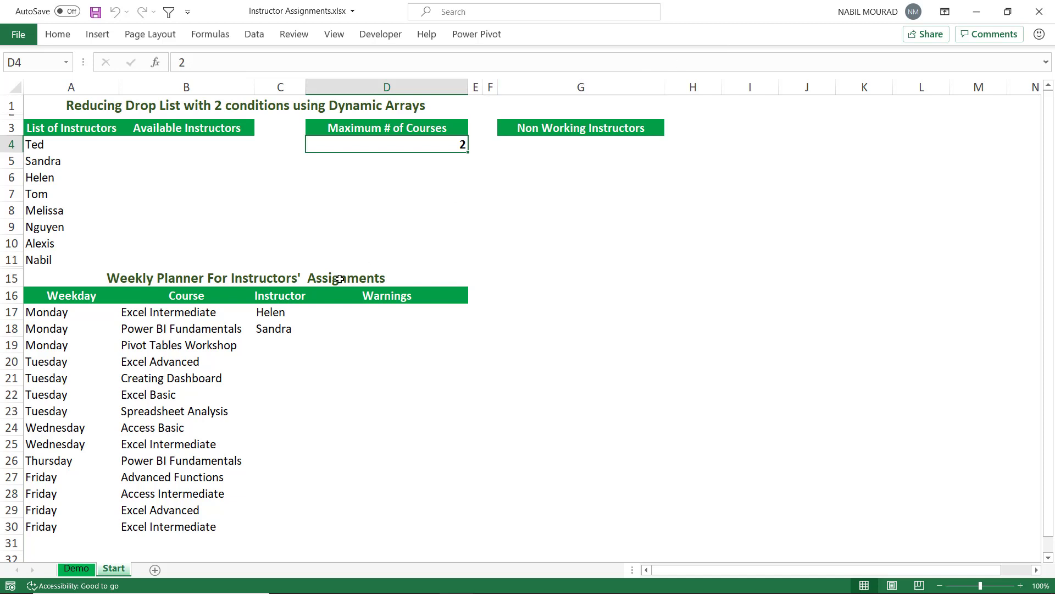
left_click(282, 312)
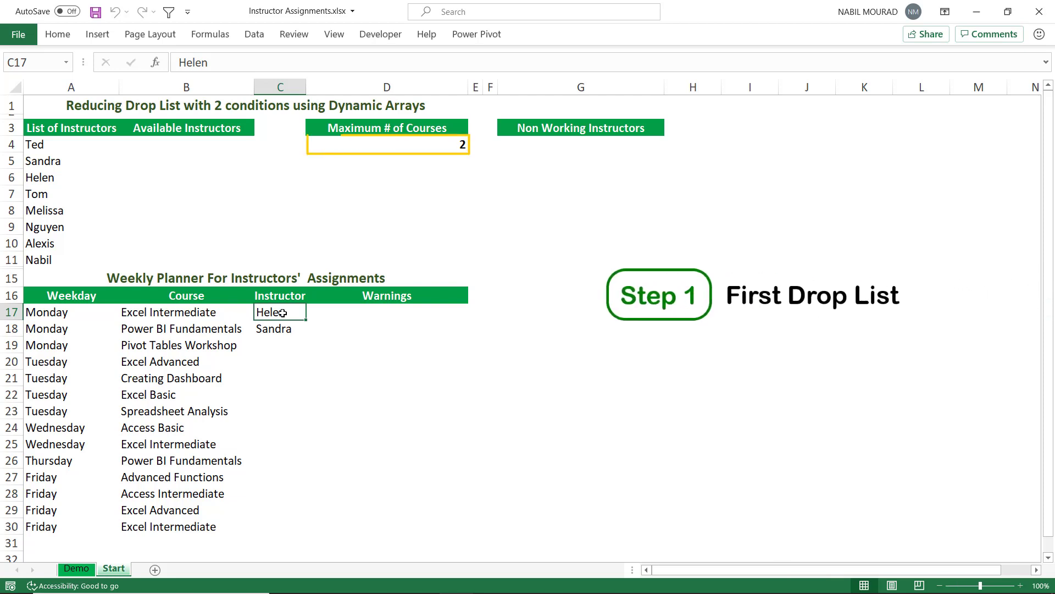
Add List data validation to the Maximum # of Courses cell D4 with the source 1,2,3,4,5.
left_click(404, 148)
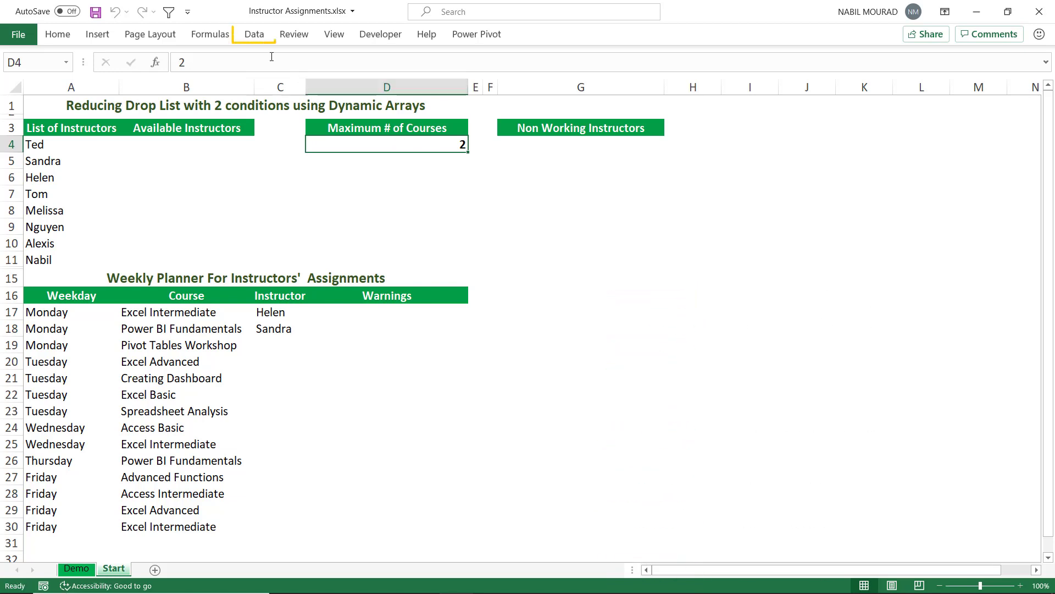
left_click(255, 34)
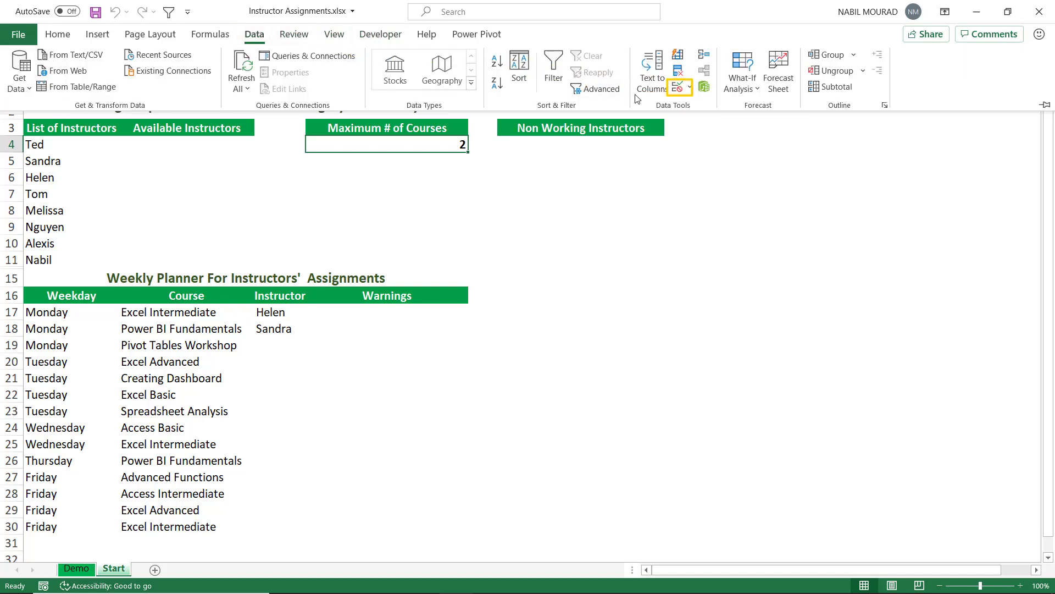
left_click(678, 89)
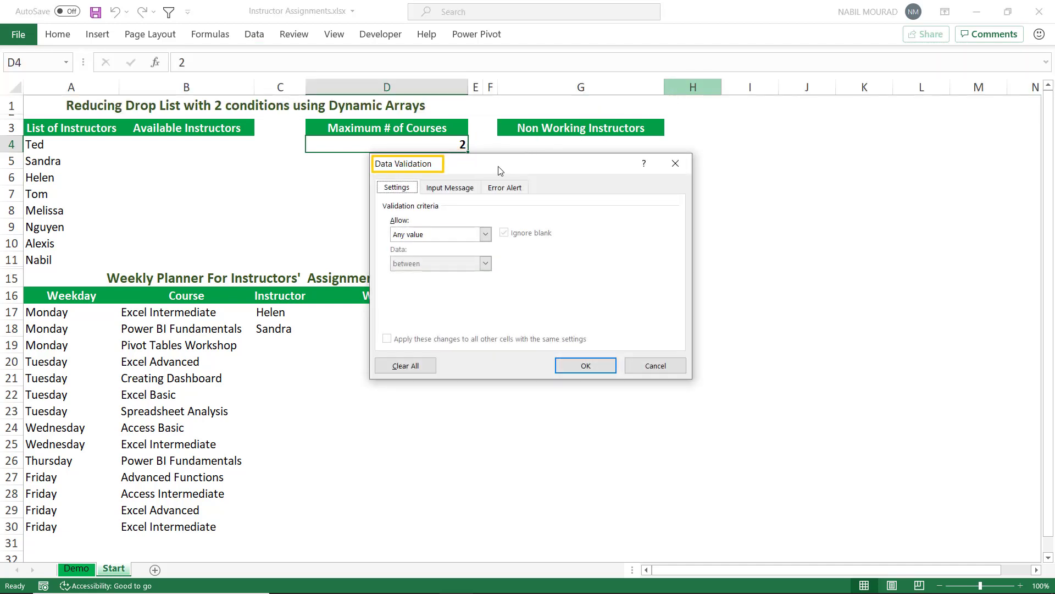
left_click(486, 235)
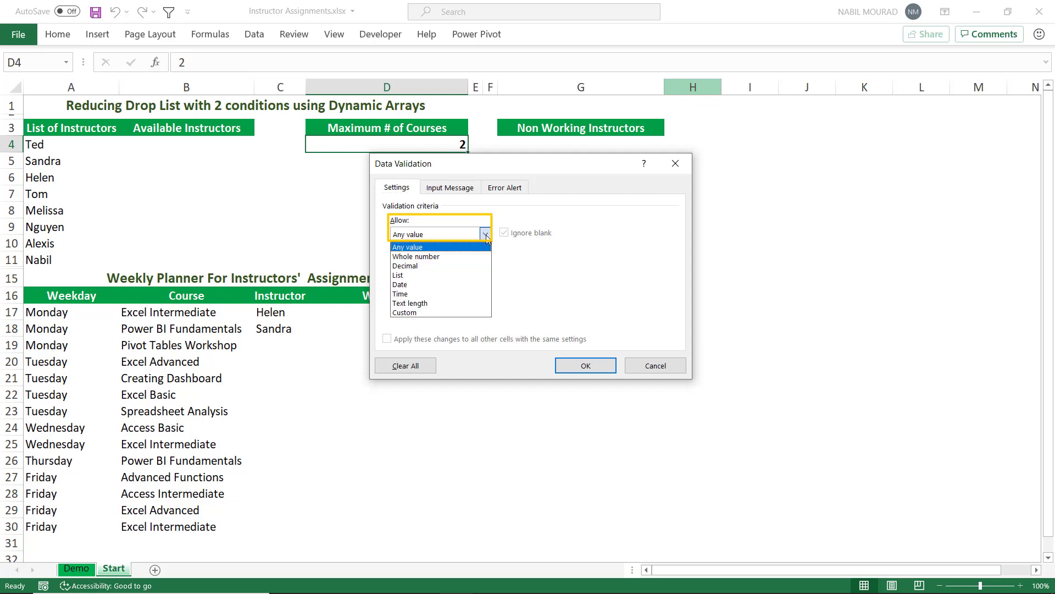
left_click(413, 276)
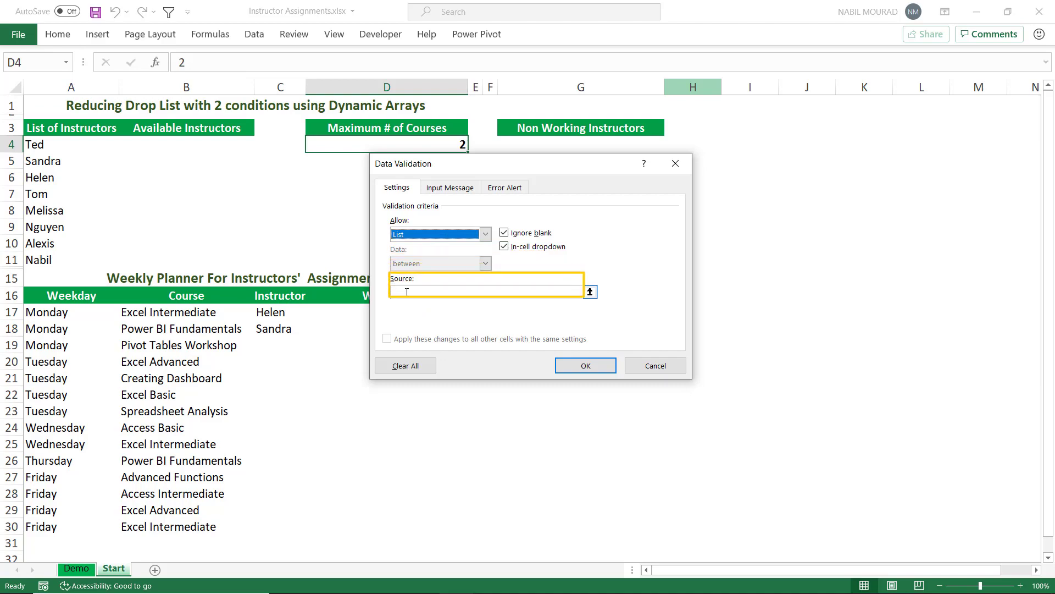
left_click(407, 292)
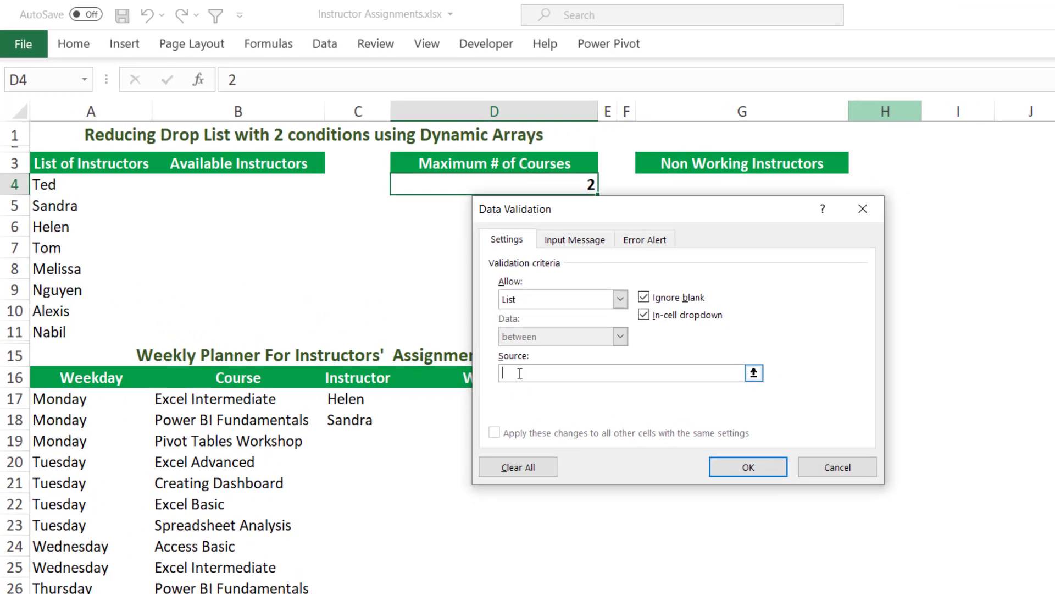
type("1,2")
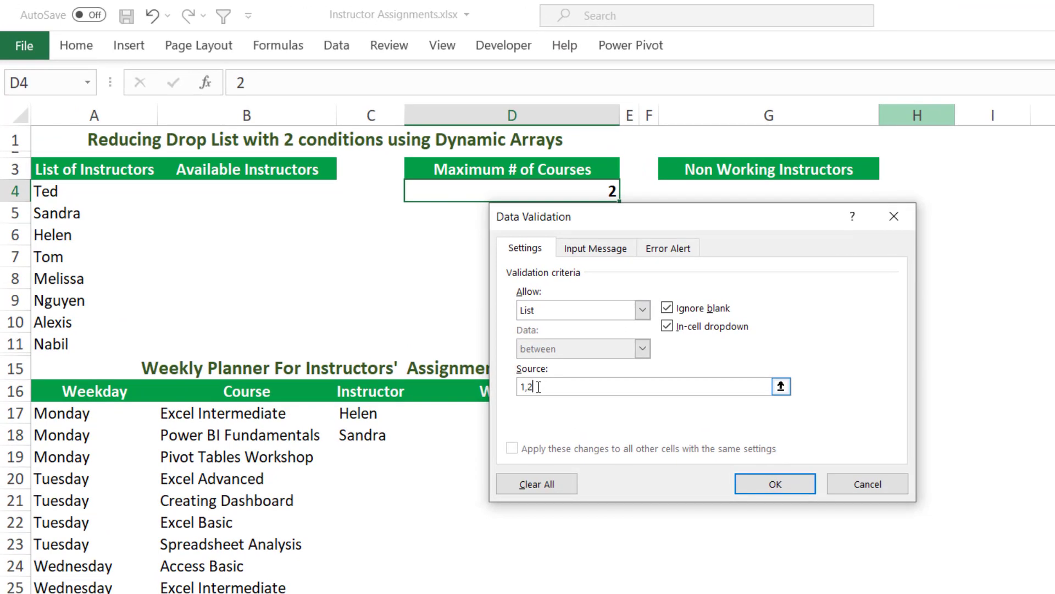
type(",3,4,5")
left_click(775, 484)
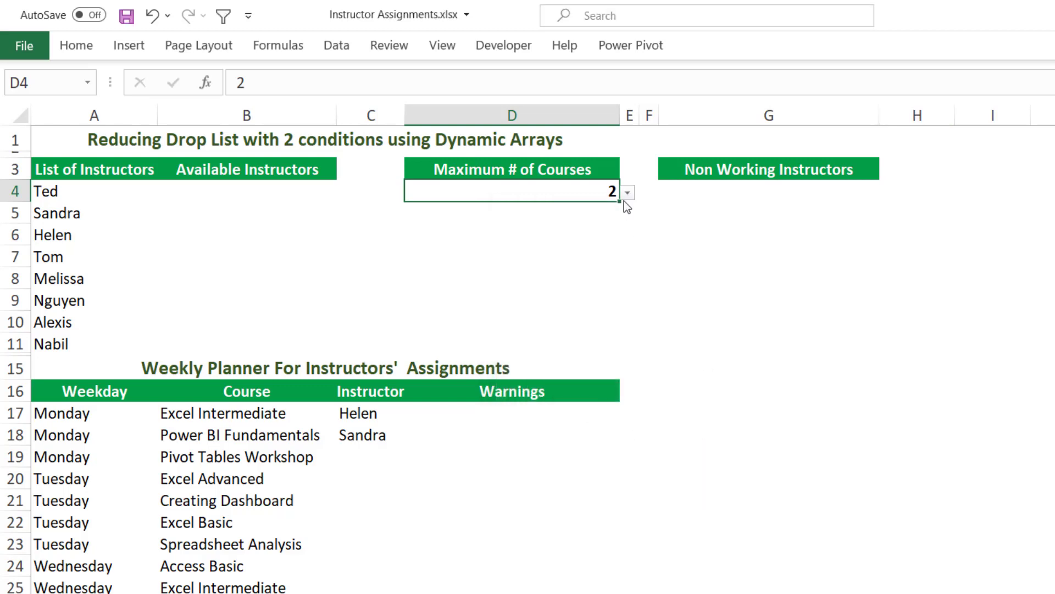
Test the drop list in D4 by choosing 3 and then setting it back to 2.
left_click(629, 193)
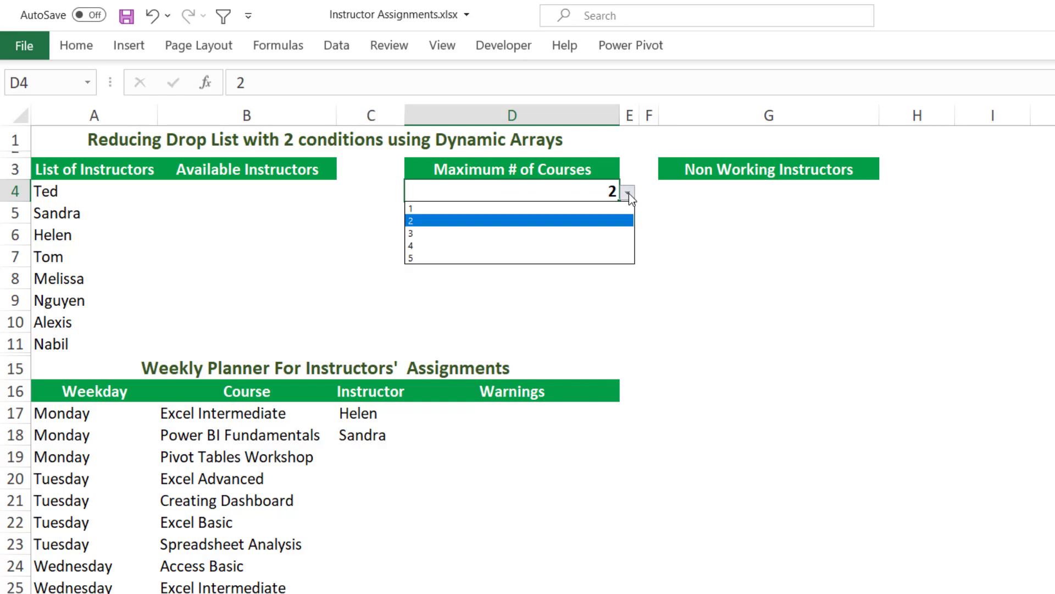
left_click(469, 233)
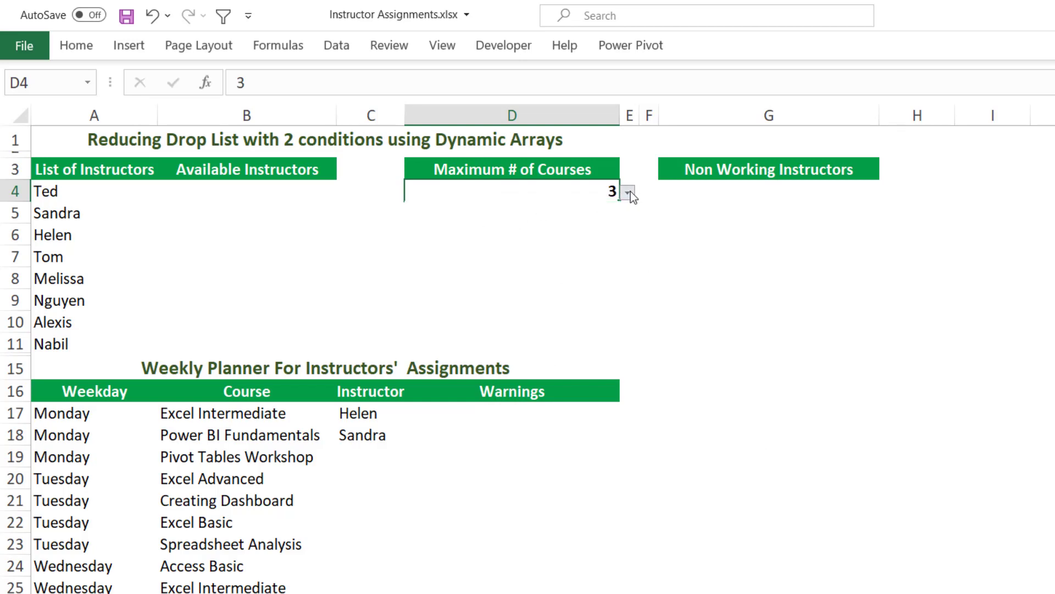
left_click(628, 192)
left_click(455, 222)
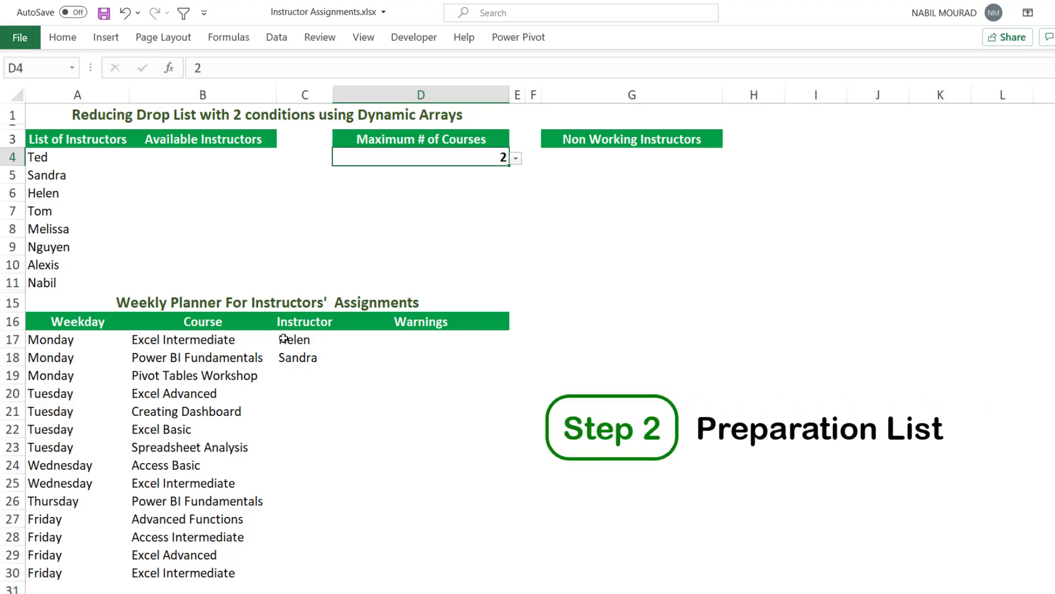
Begin a FILTER formula in B4 under Available Instructors with the instructor list A4:A11 as its array.
left_click(170, 160)
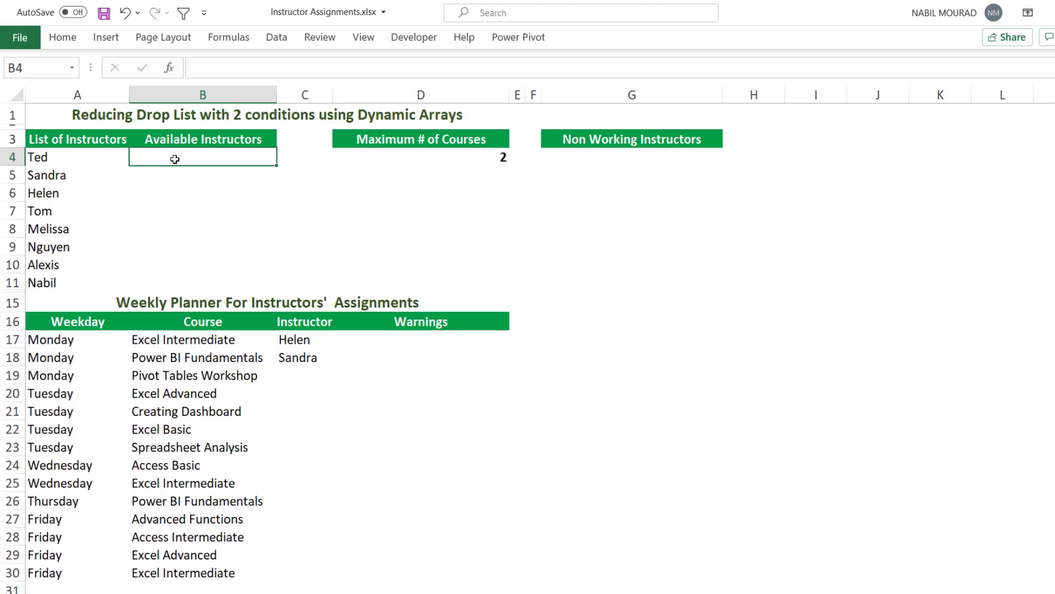
type("=filter")
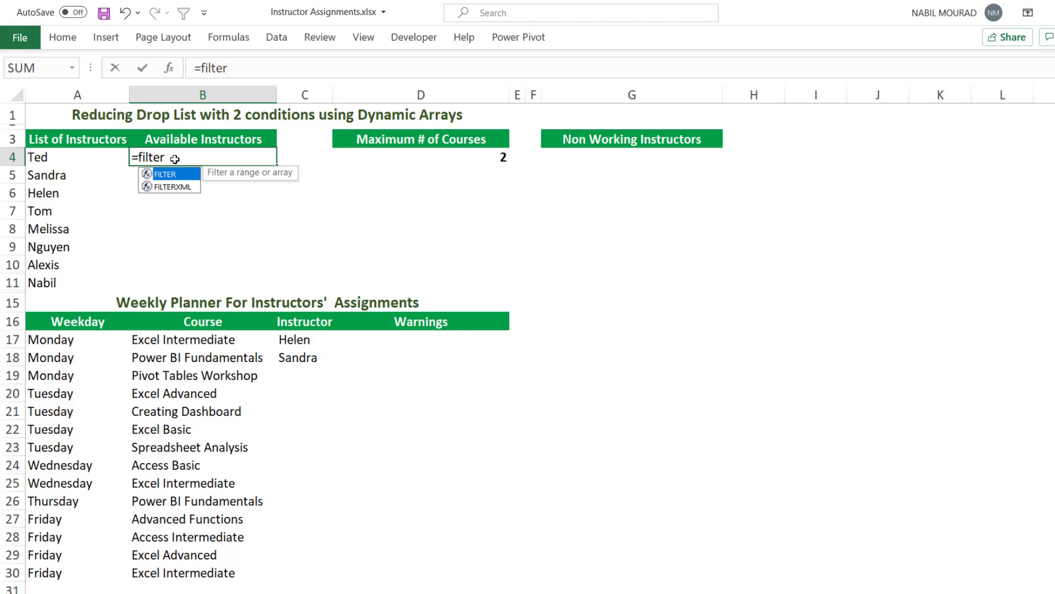
key("Tab")
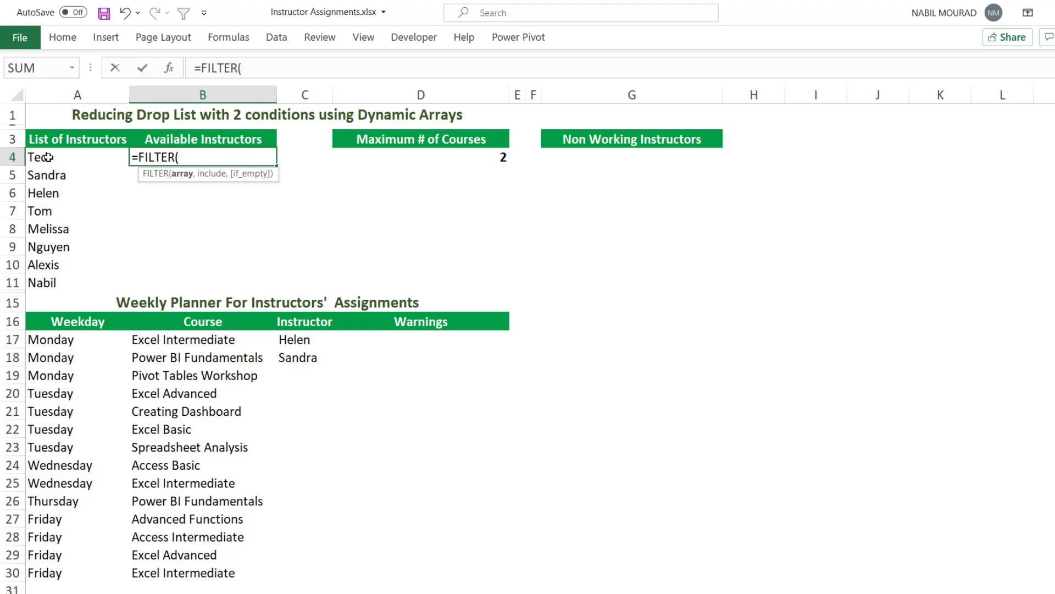
left_click_drag(47, 157, 64, 278)
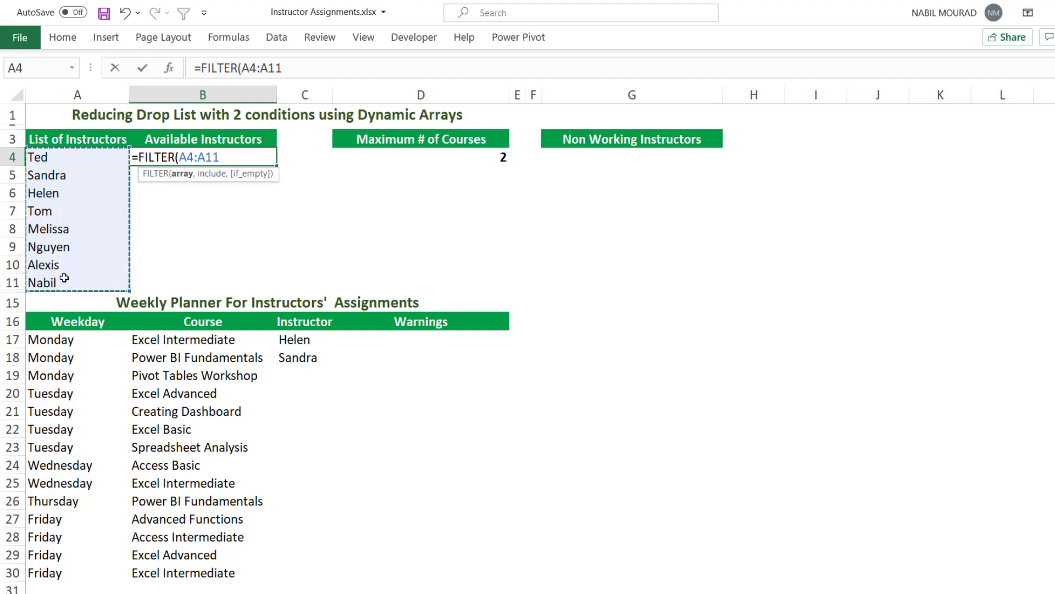
type(",")
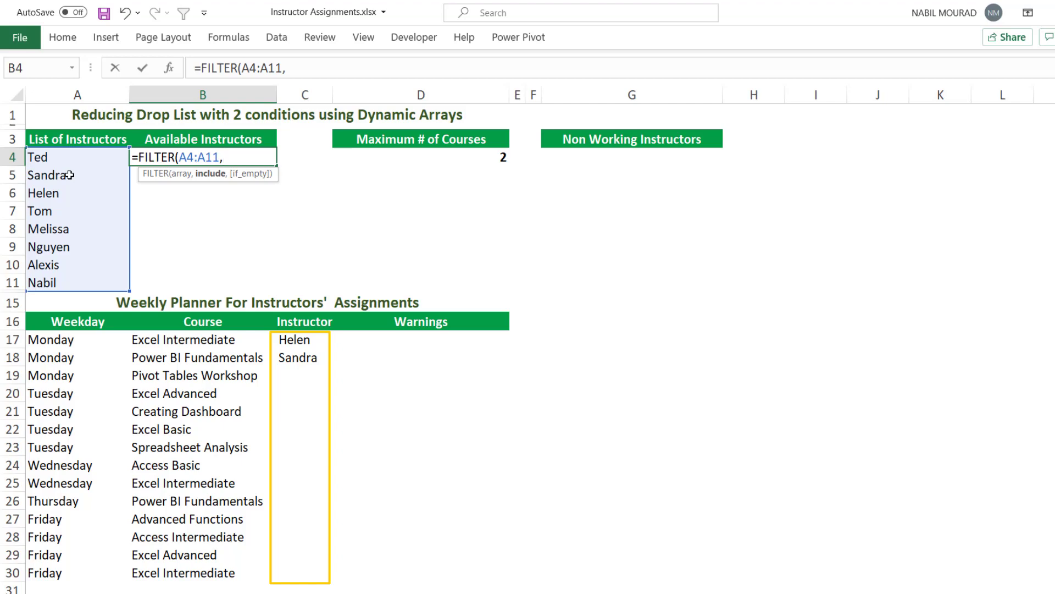
Add a COUNTIF as the FILTER's include argument, with range C17:C30 and criteria A4:A11.
type("count")
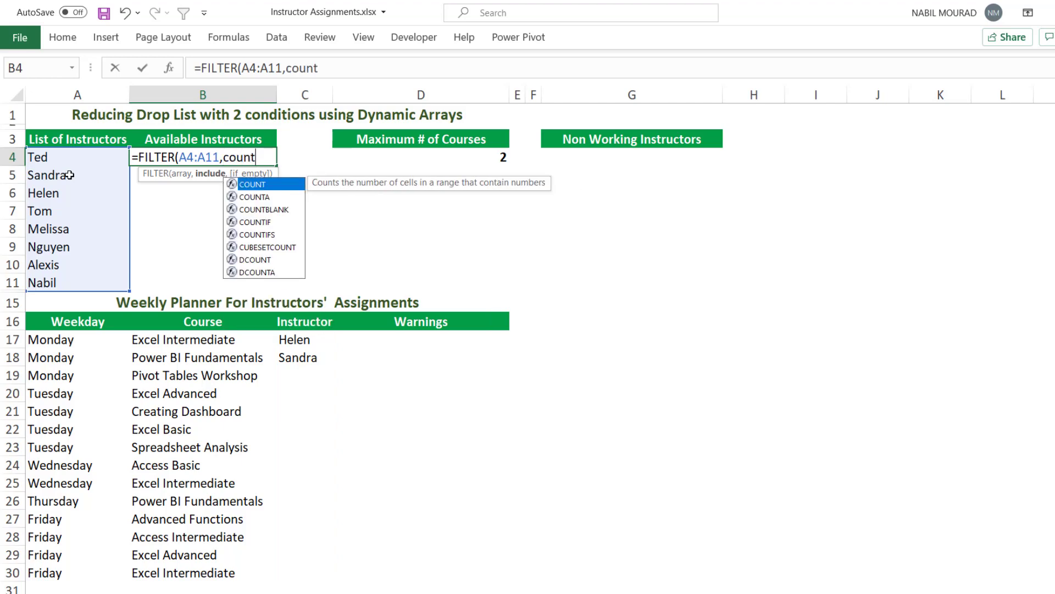
type("if")
key("Tab")
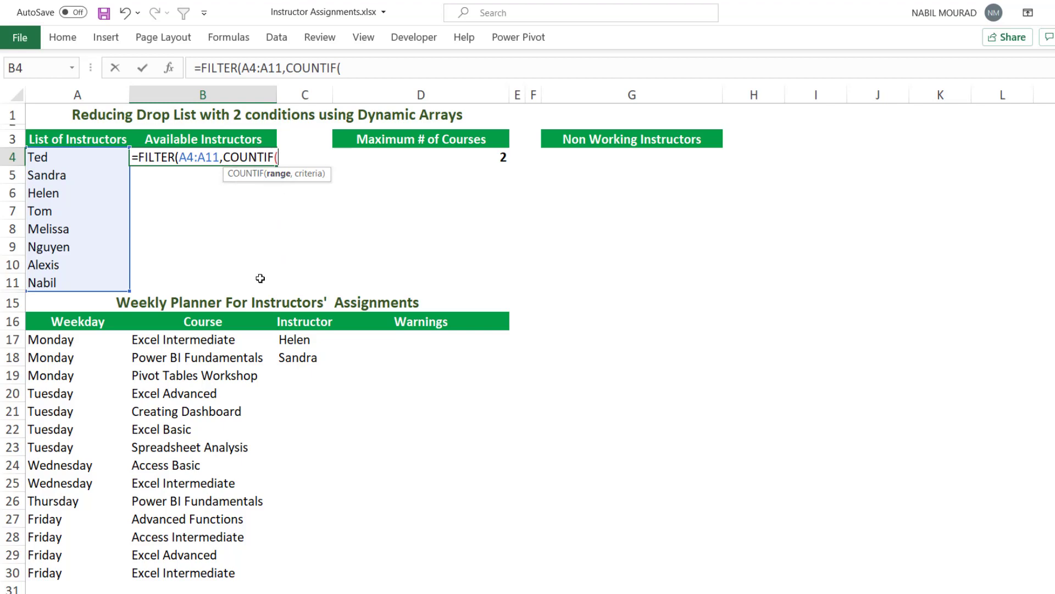
left_click_drag(288, 340, 298, 573)
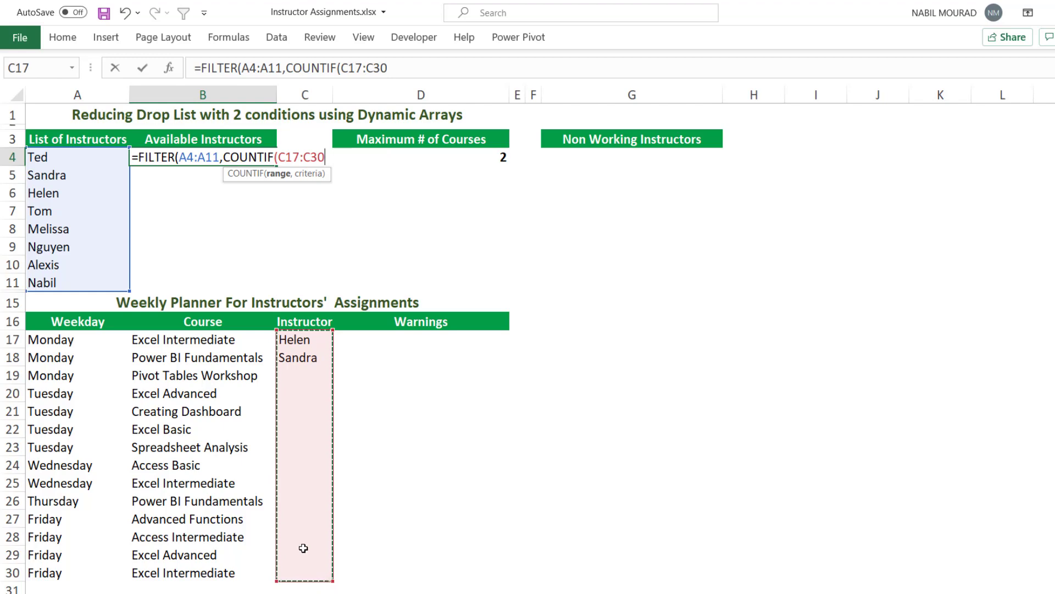
type(",")
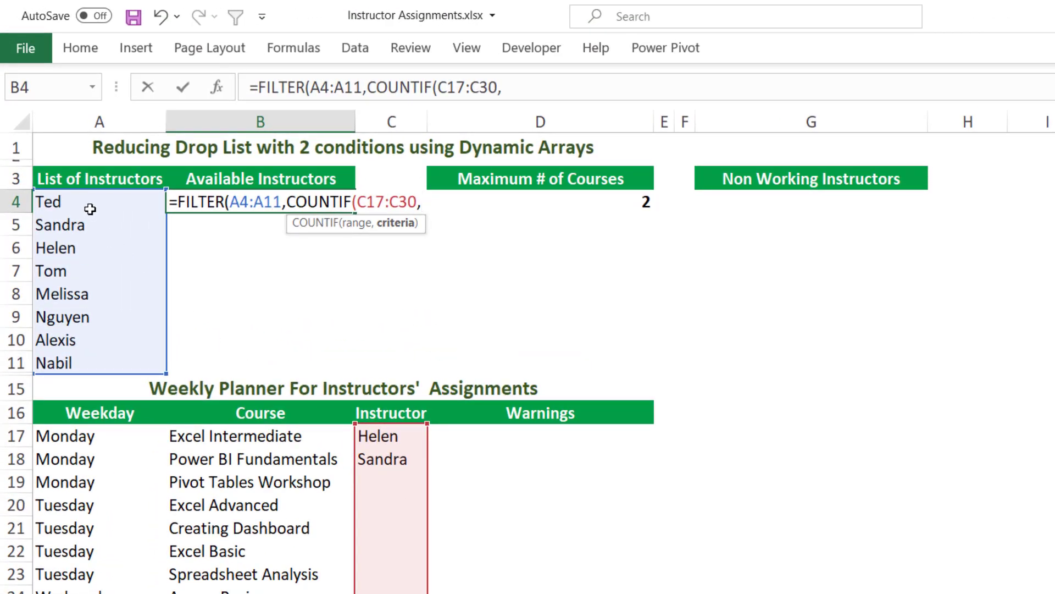
left_click_drag(90, 209, 85, 361)
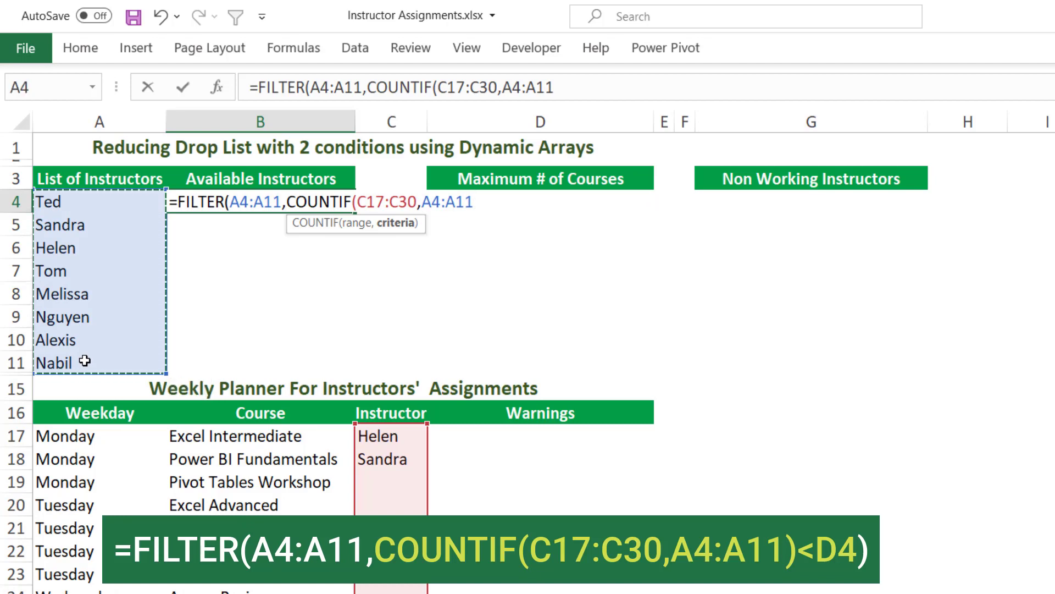
Complete the include condition by requiring the count to be less than D4, and close the FILTER formula.
type(")<")
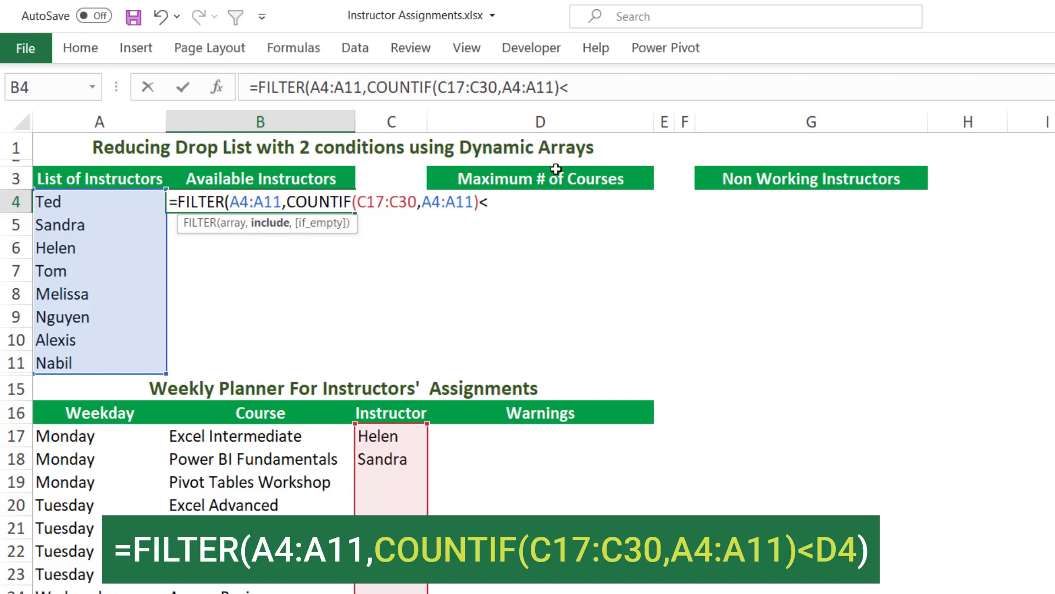
left_click(567, 181)
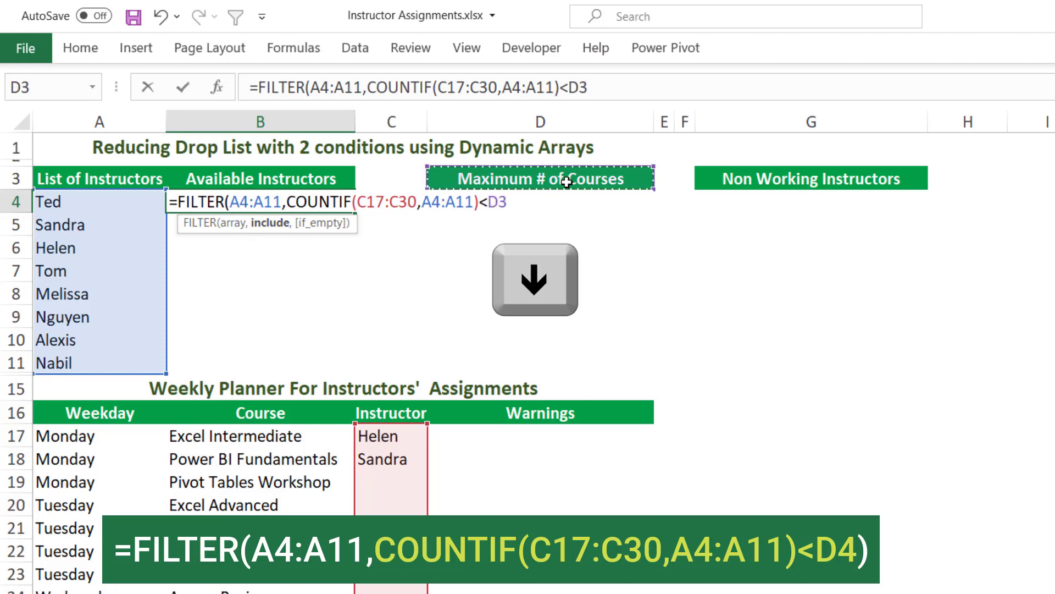
key("Down")
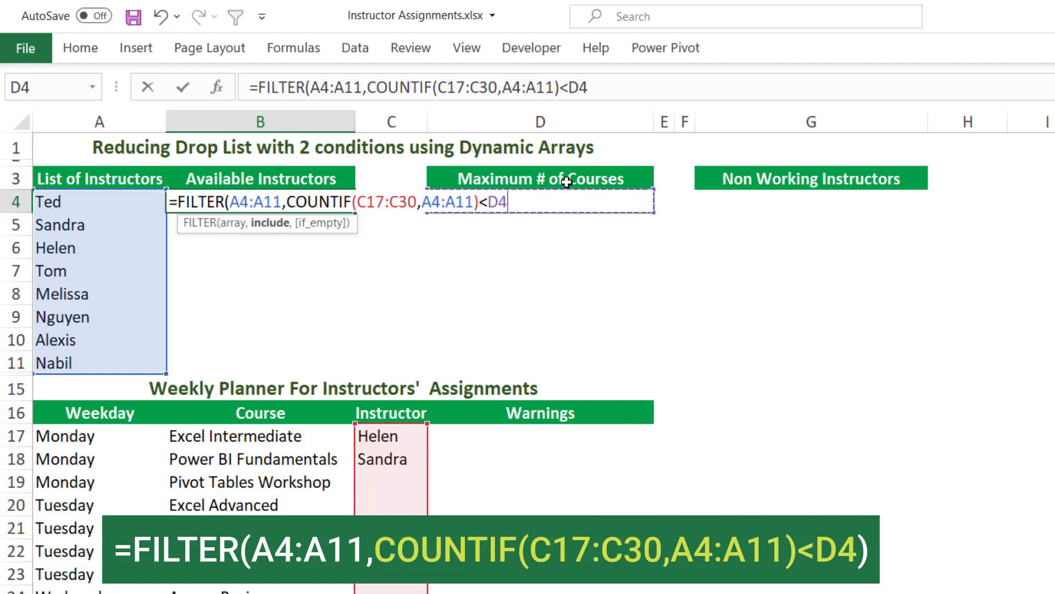
type(")")
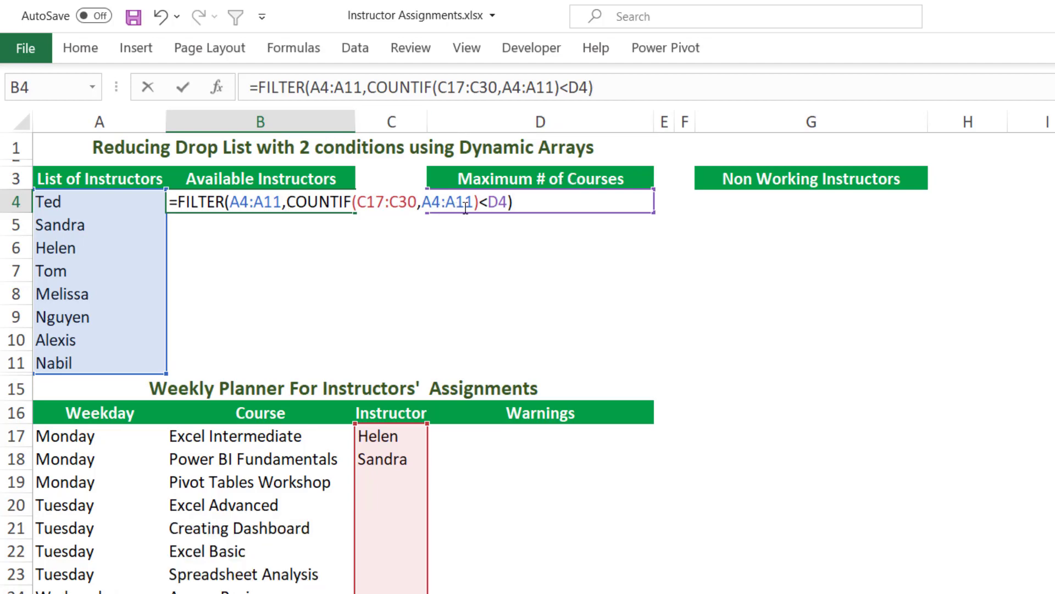
Evaluate the include argument of B4's FILTER to inspect its array, restore the argument, and commit the formula.
left_click(203, 201)
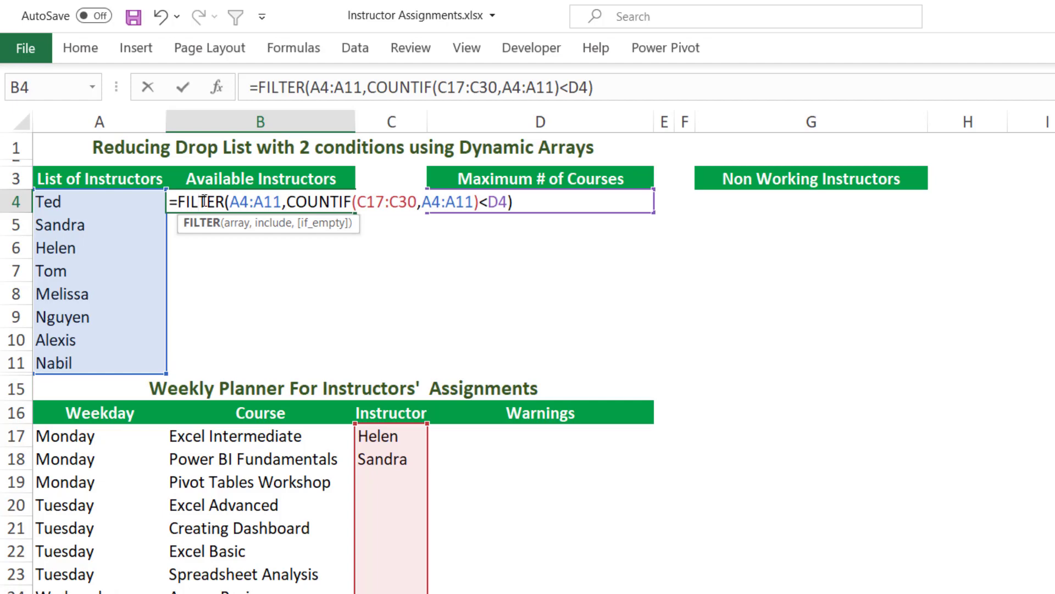
left_click(277, 223)
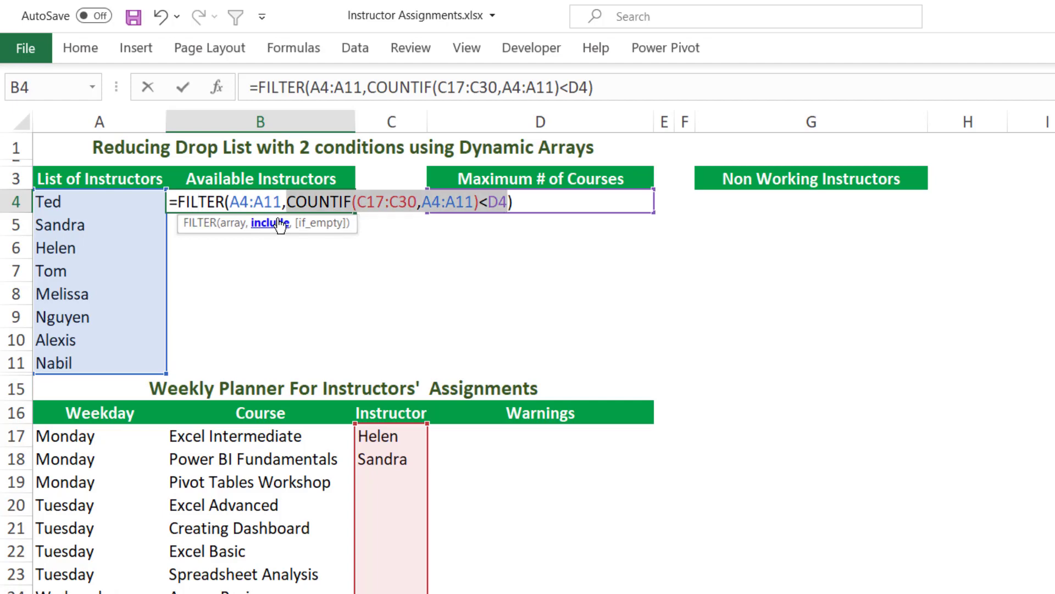
key("F9")
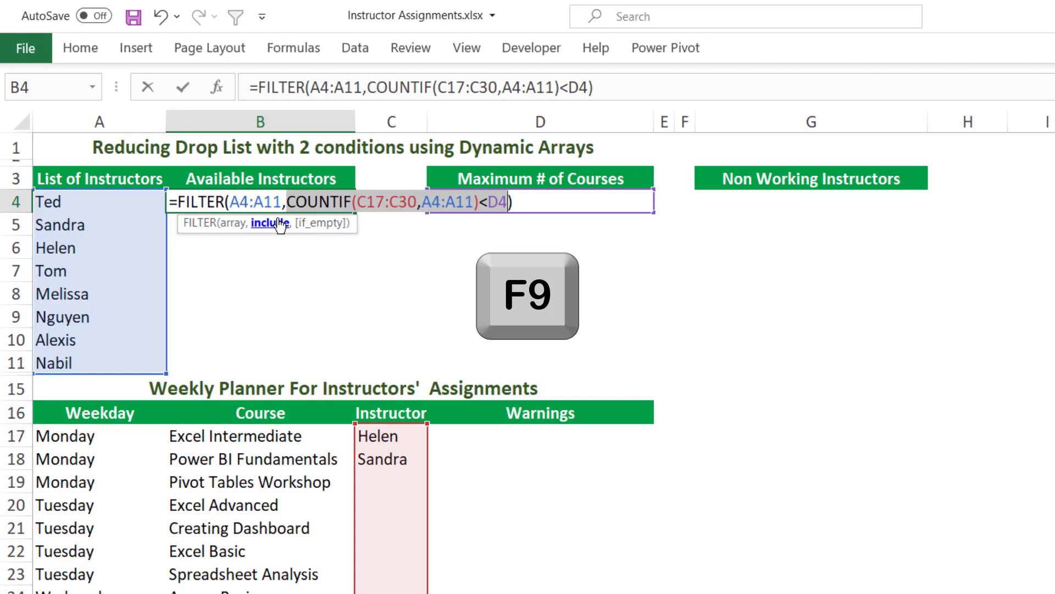
key("F9")
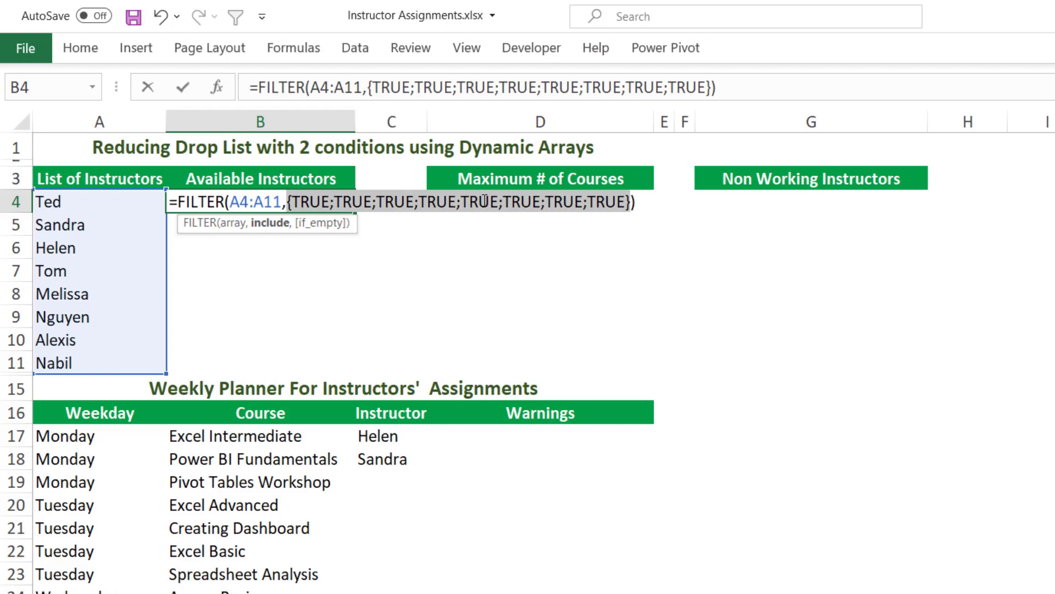
key("ctrl+z")
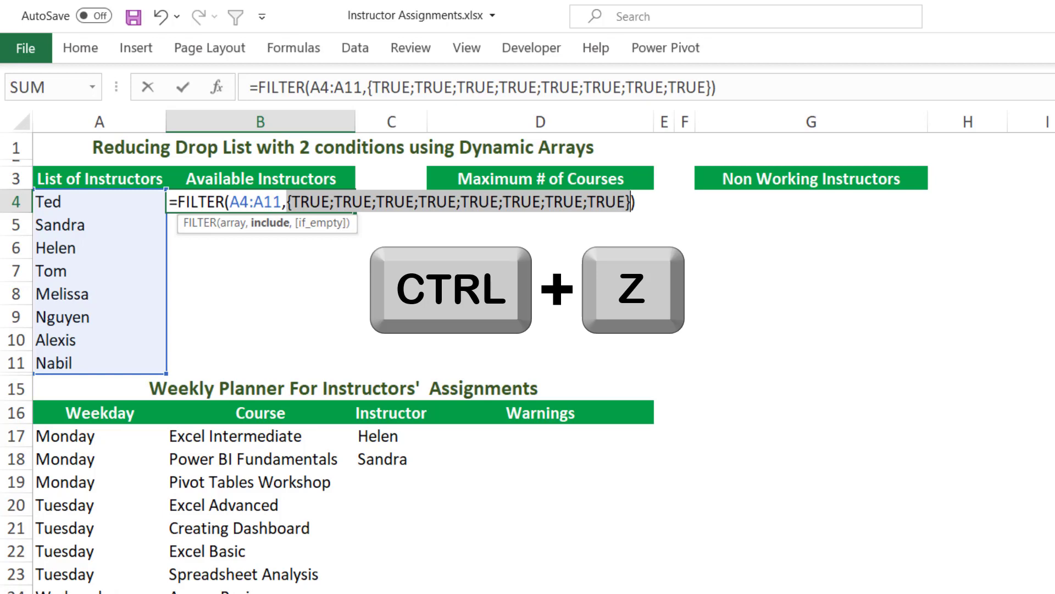
key("ctrl+z")
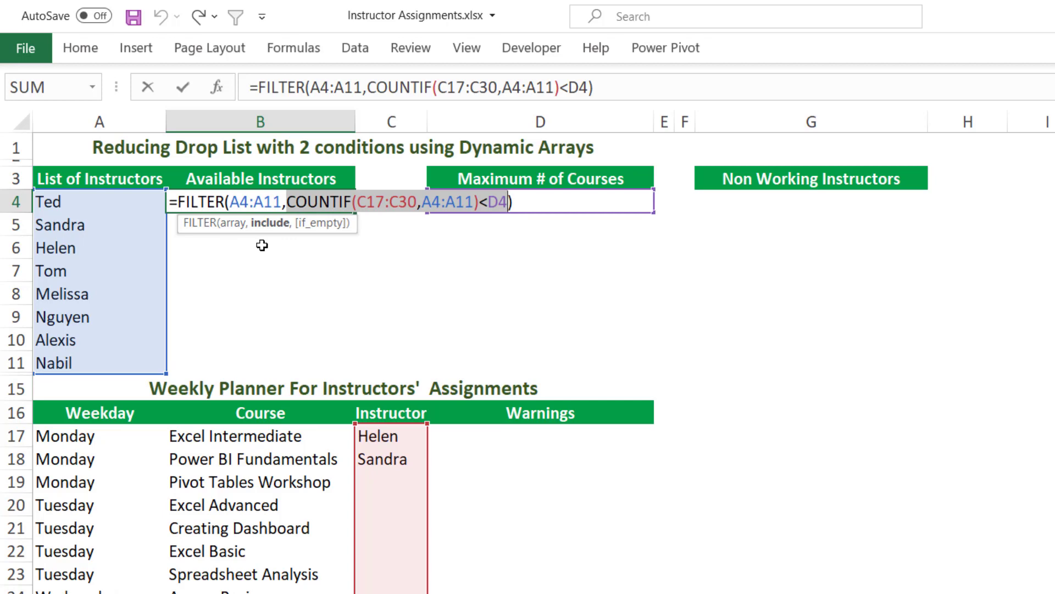
key("Return")
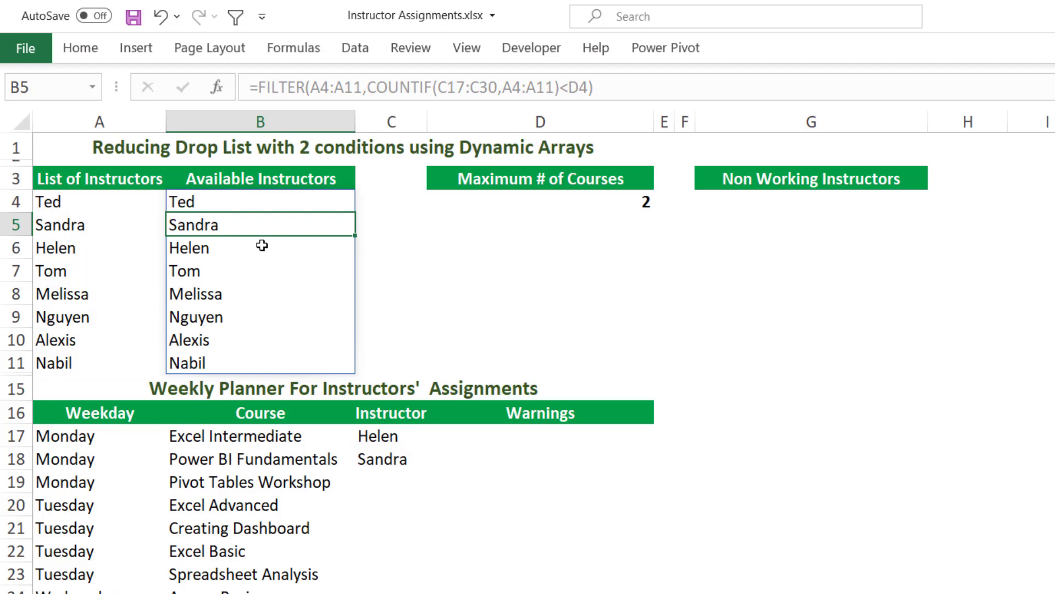
Fill the planner's Instructor column with the instructor listed in A7 for C19 and the one listed in A5 for C20.
left_click(381, 484)
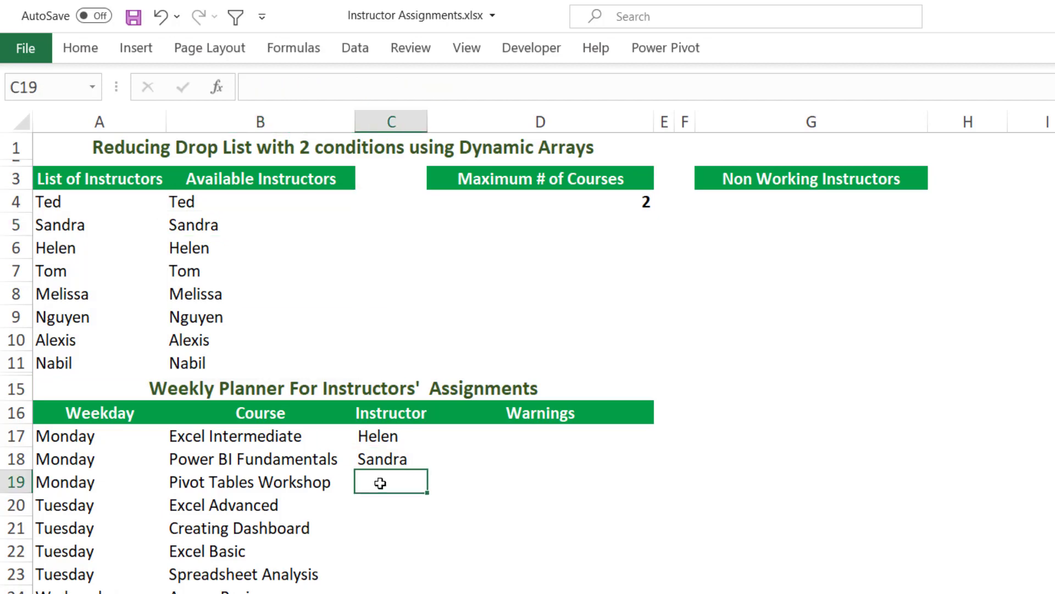
type("Tom")
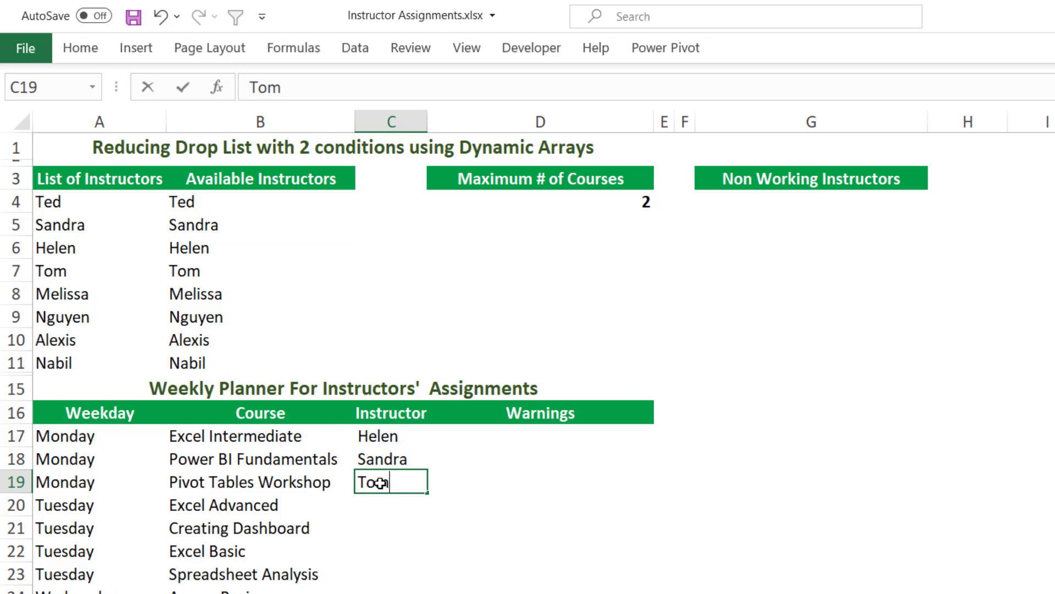
key("Return")
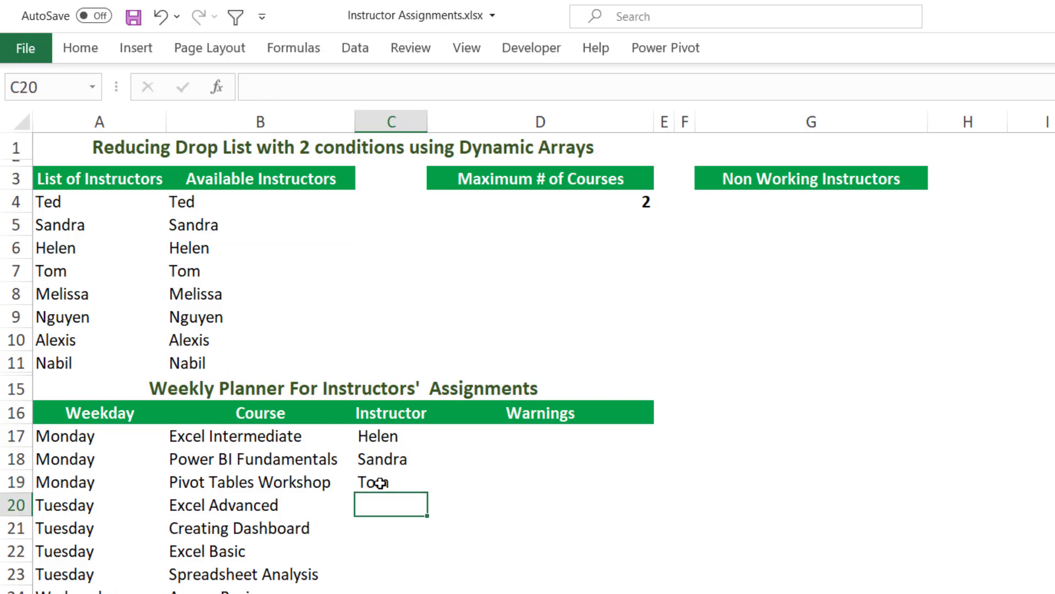
type("Sandra")
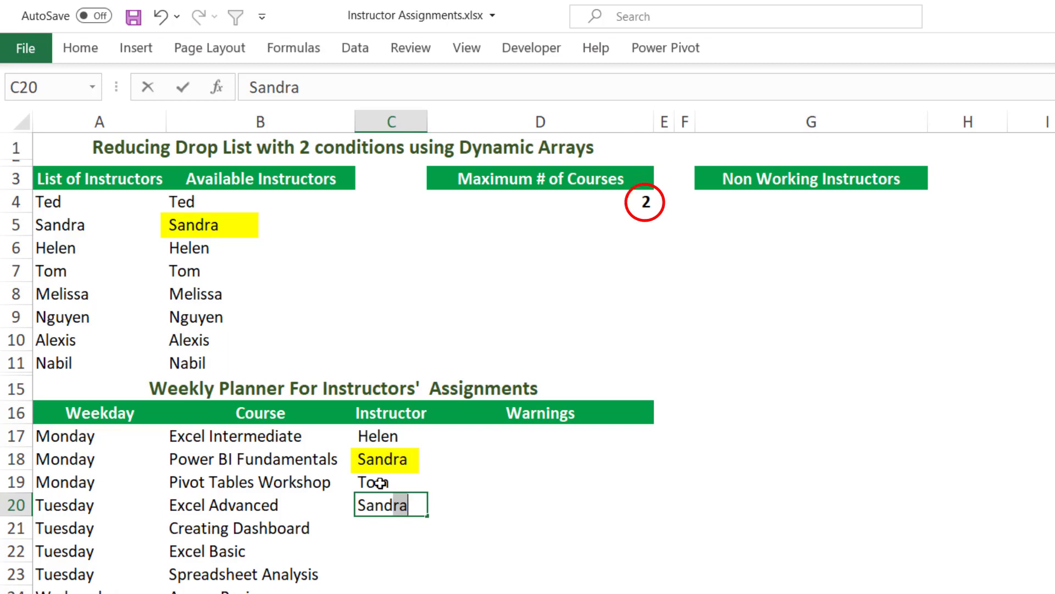
key("Return")
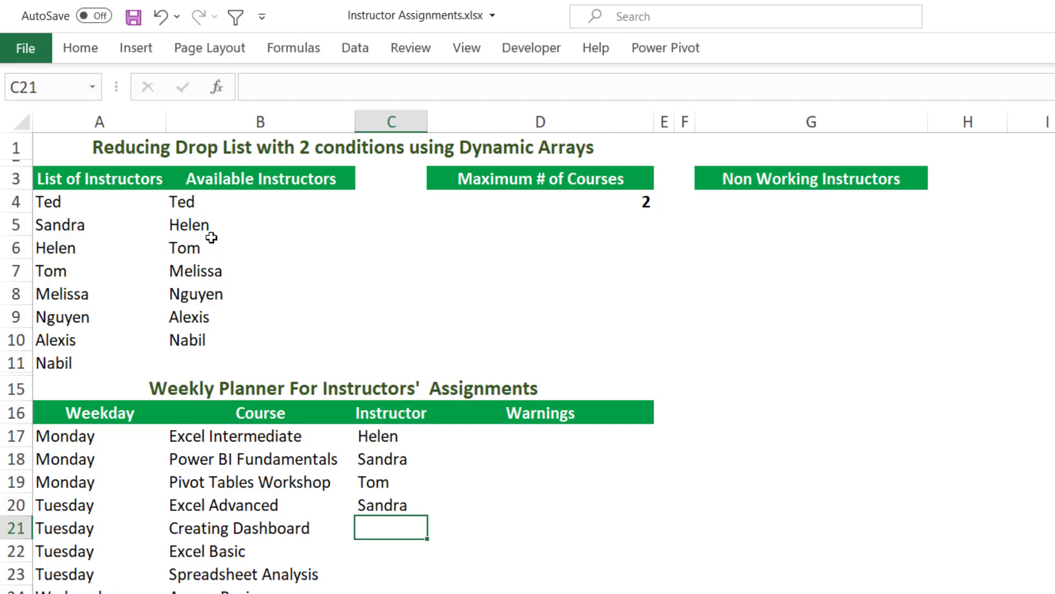
Wrap the FILTER formula in B4 in a SORT function so the Available Instructors list is alphabetical.
left_click(197, 199)
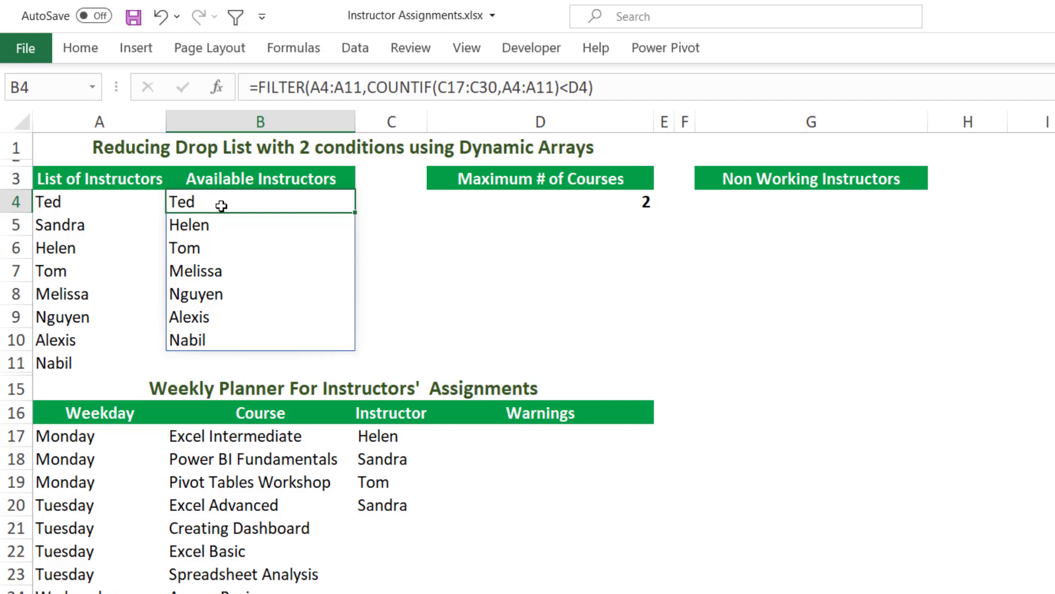
key("F2")
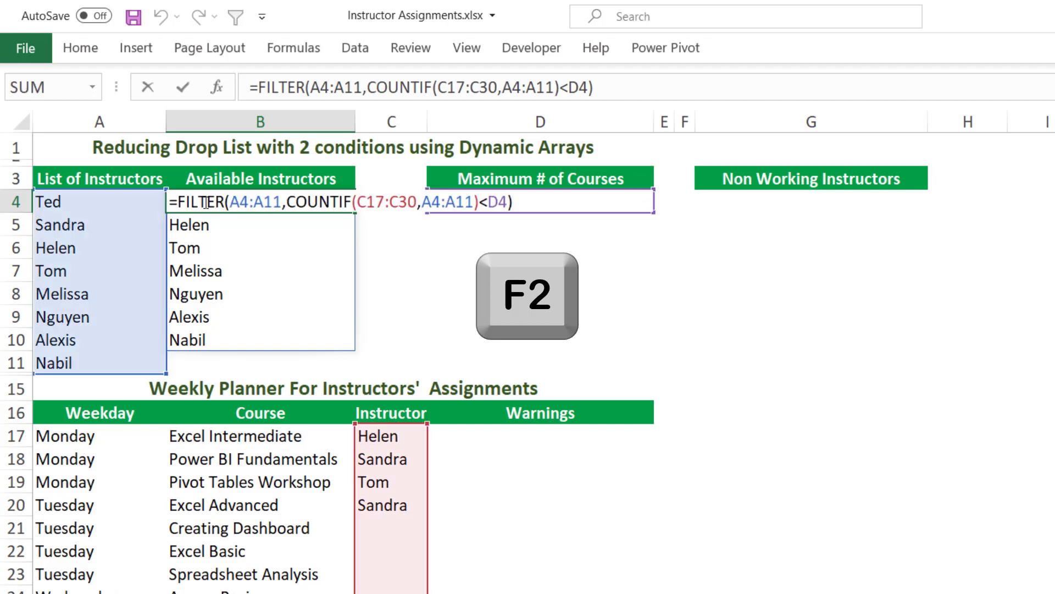
left_click(179, 197)
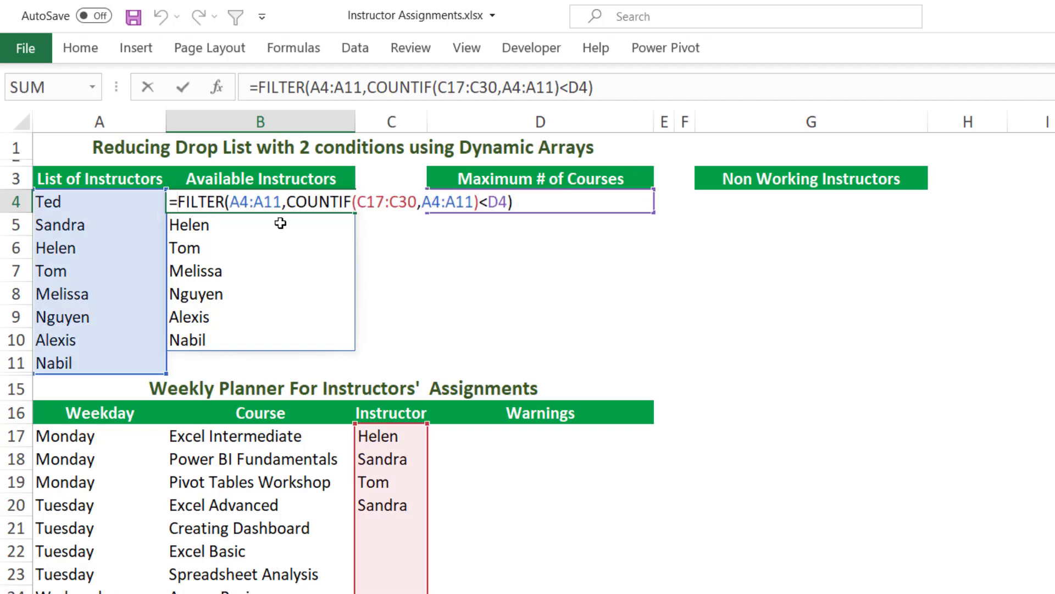
type("Sort")
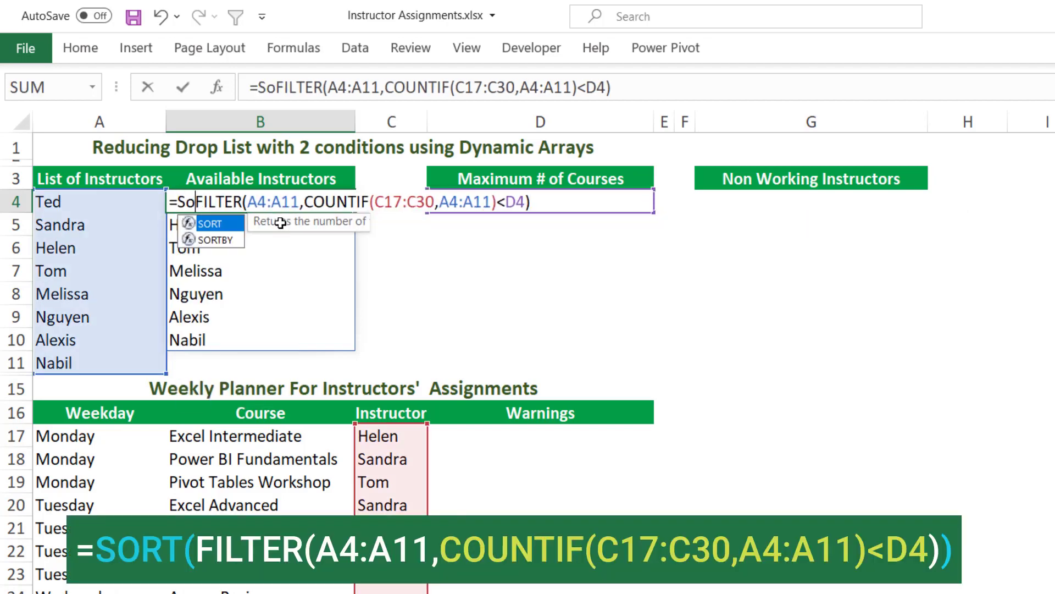
key("Tab")
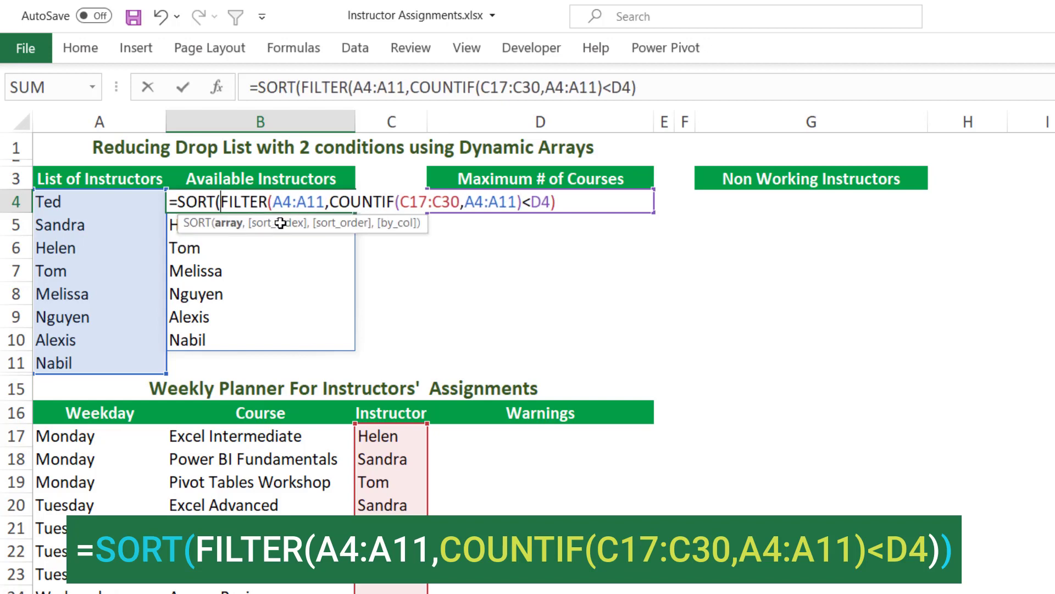
left_click(561, 202)
type(")")
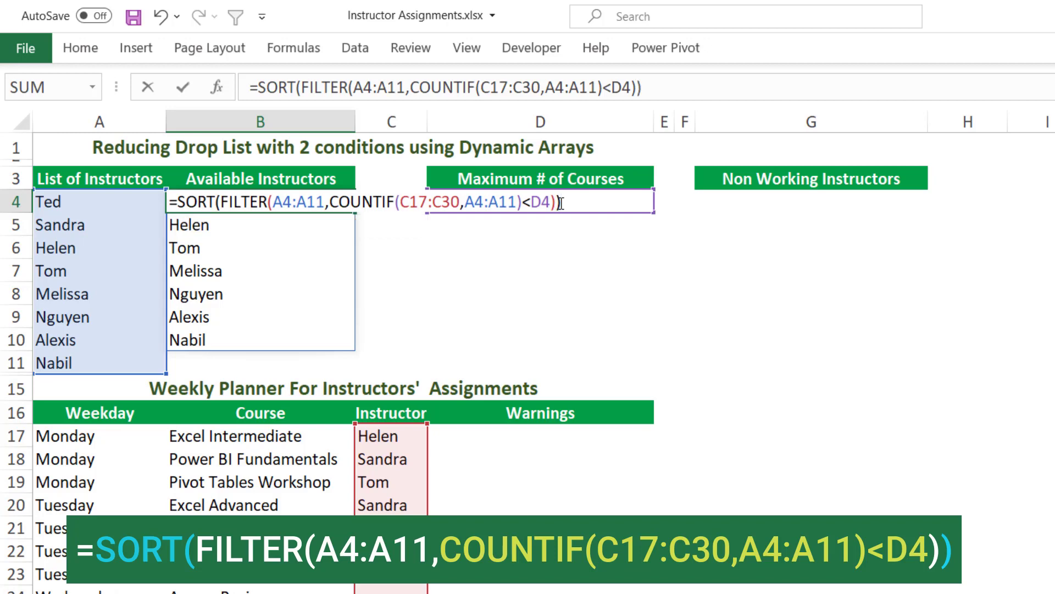
key("Return")
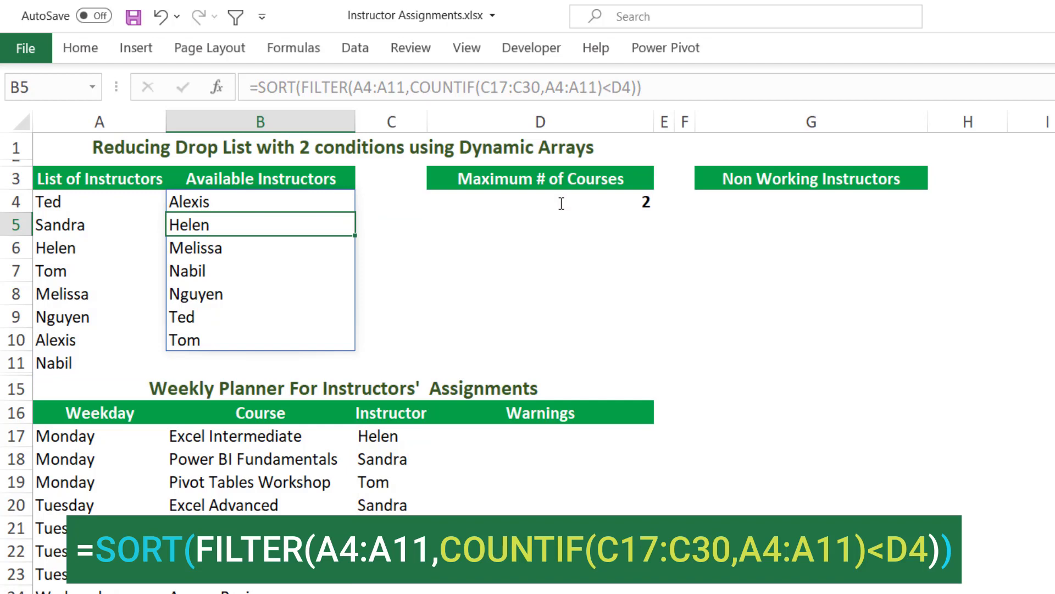
Begin a FILTER formula in G4 under Non Working Instructors with the instructor list A4:A11 as its array.
left_click(760, 201)
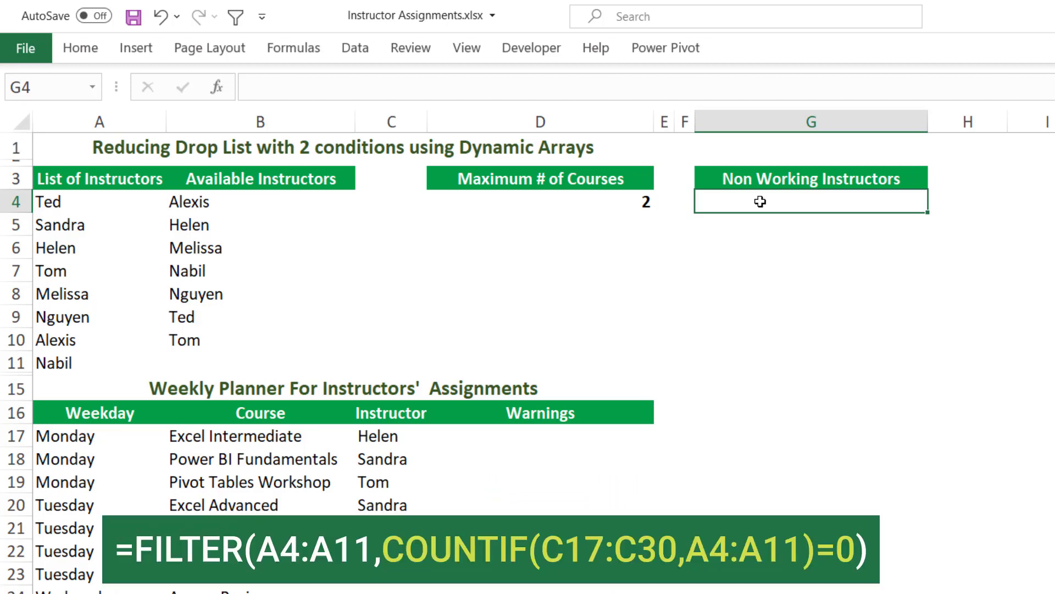
type("=filter")
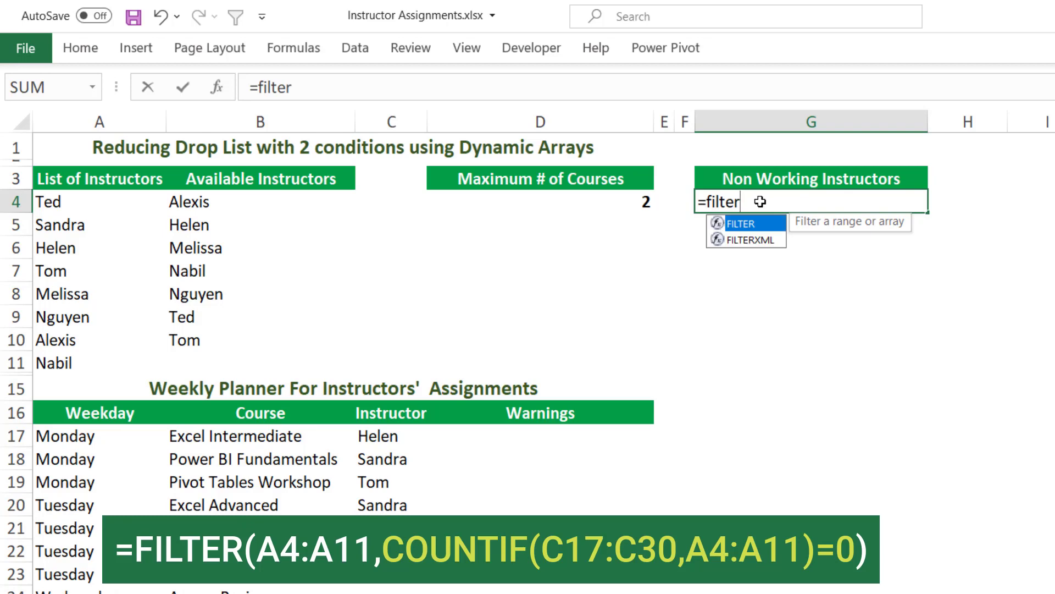
key("Tab")
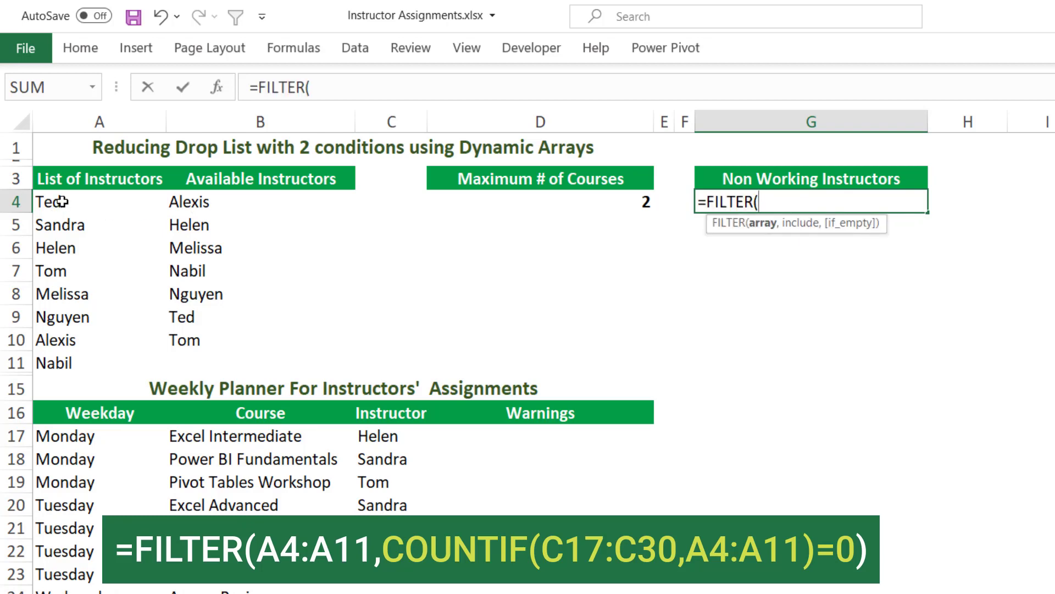
left_click_drag(56, 212, 63, 356)
type(",")
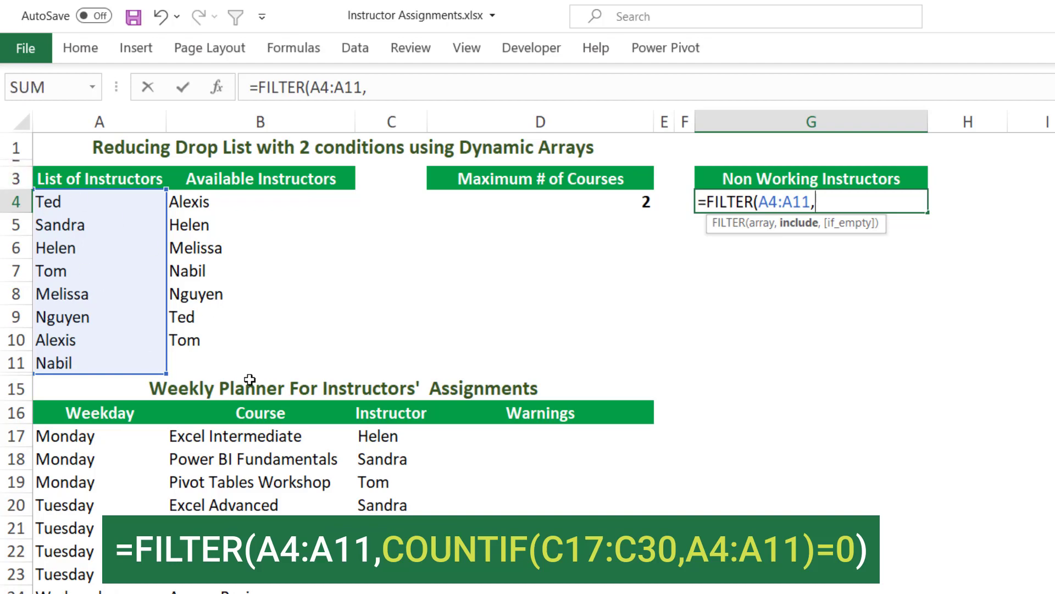
Add the include condition COUNTIF(C17:C30,A4:A11)=0 to the FILTER in G4 and close the formula.
type("countif")
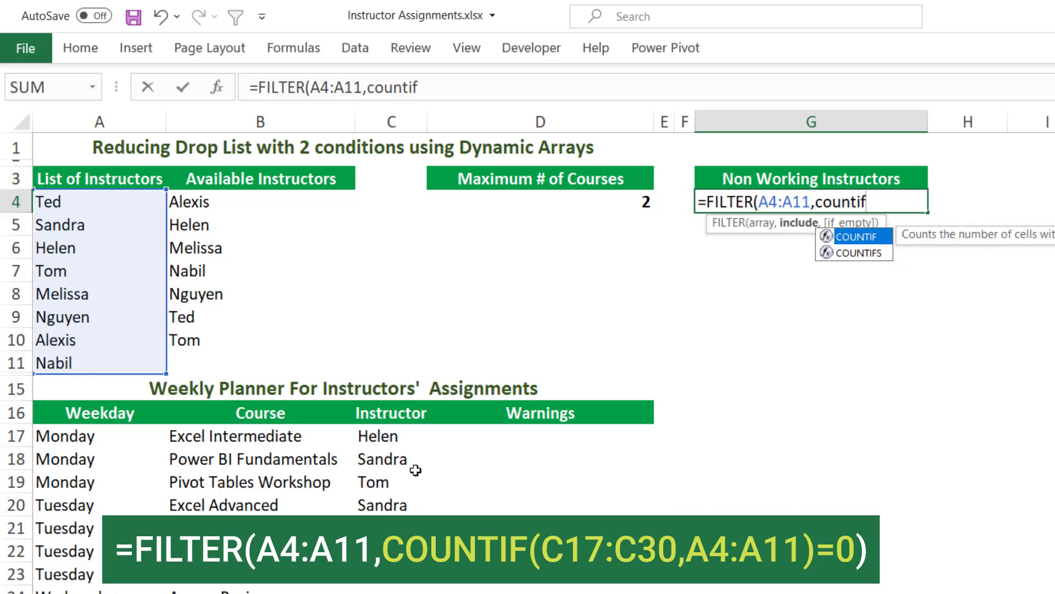
key("Tab")
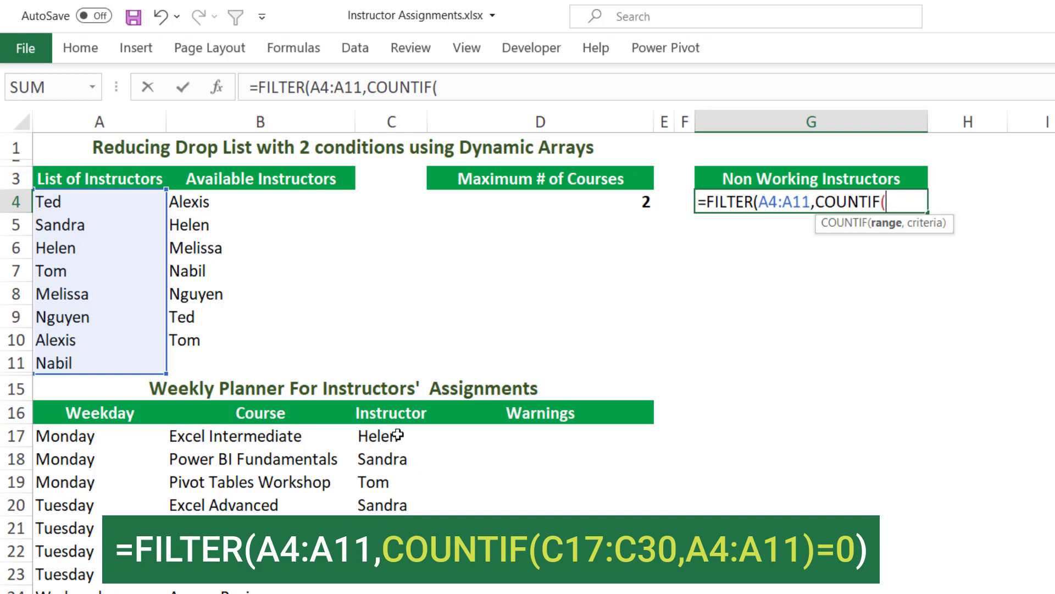
left_click_drag(394, 434, 392, 591)
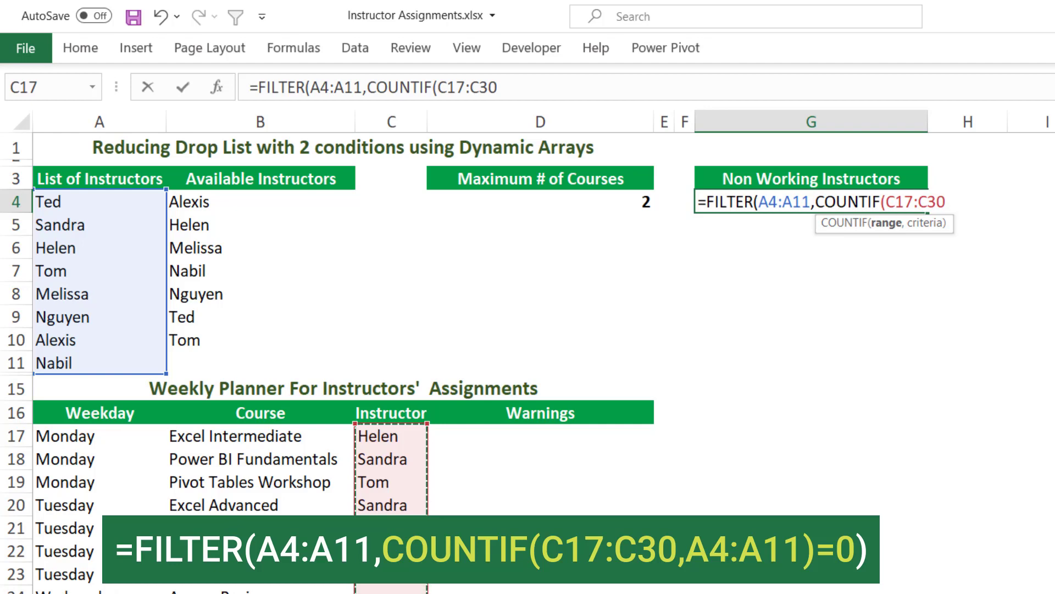
type(",")
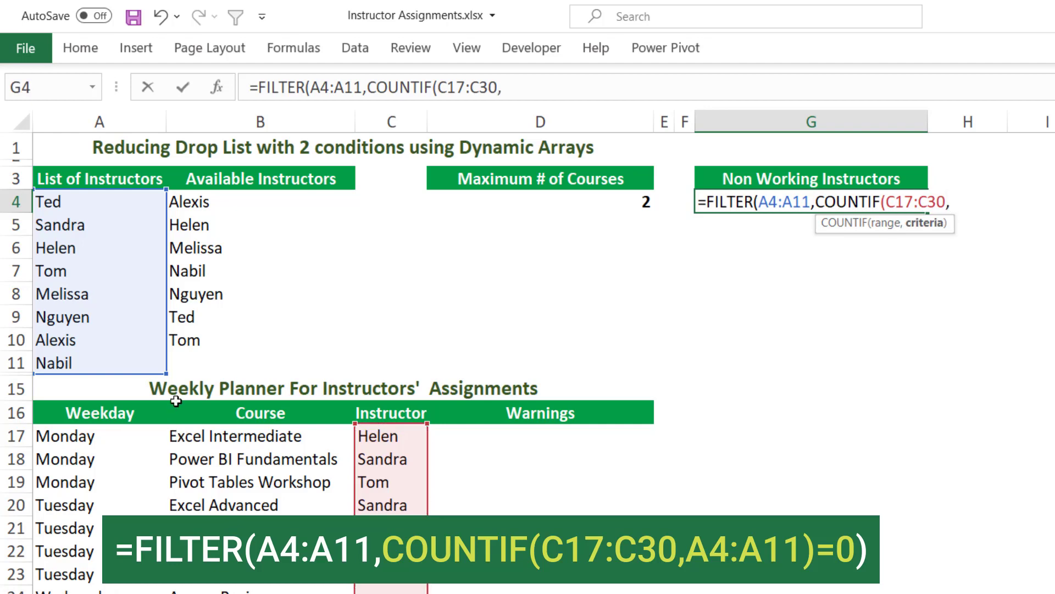
left_click_drag(83, 201, 78, 366)
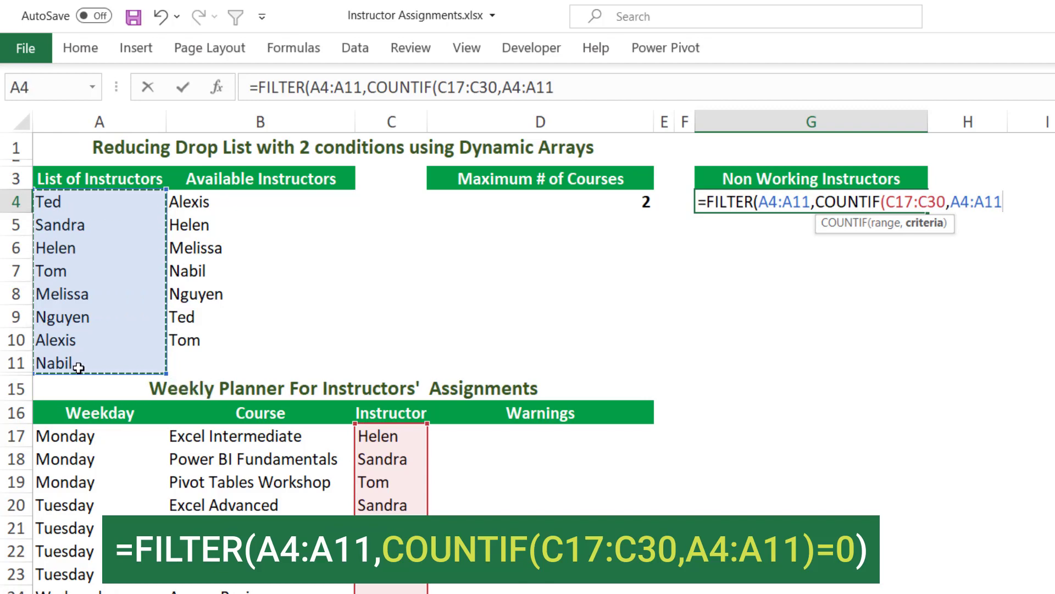
type(")")
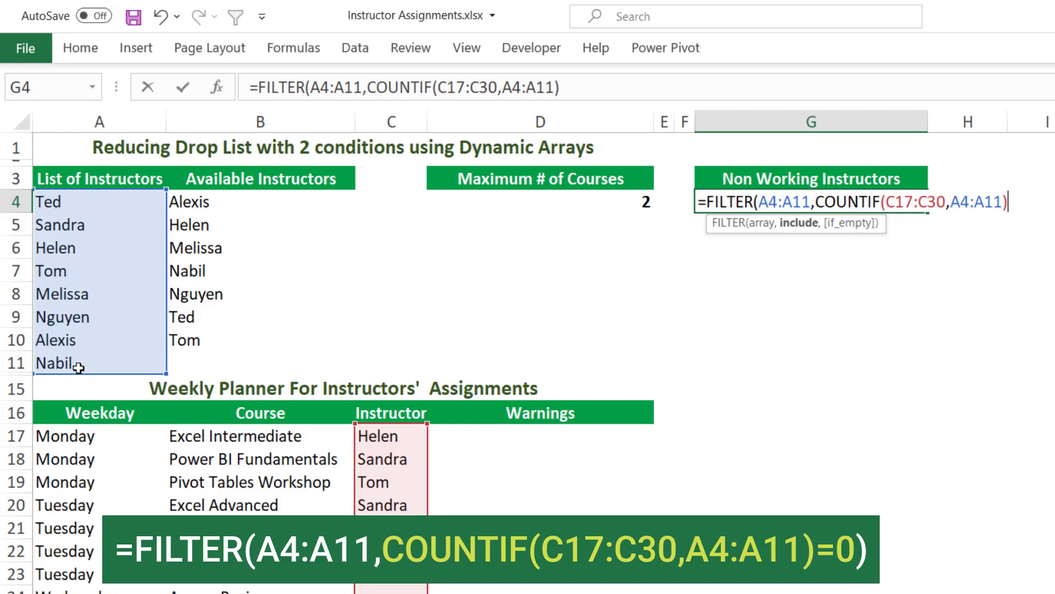
type("=0)")
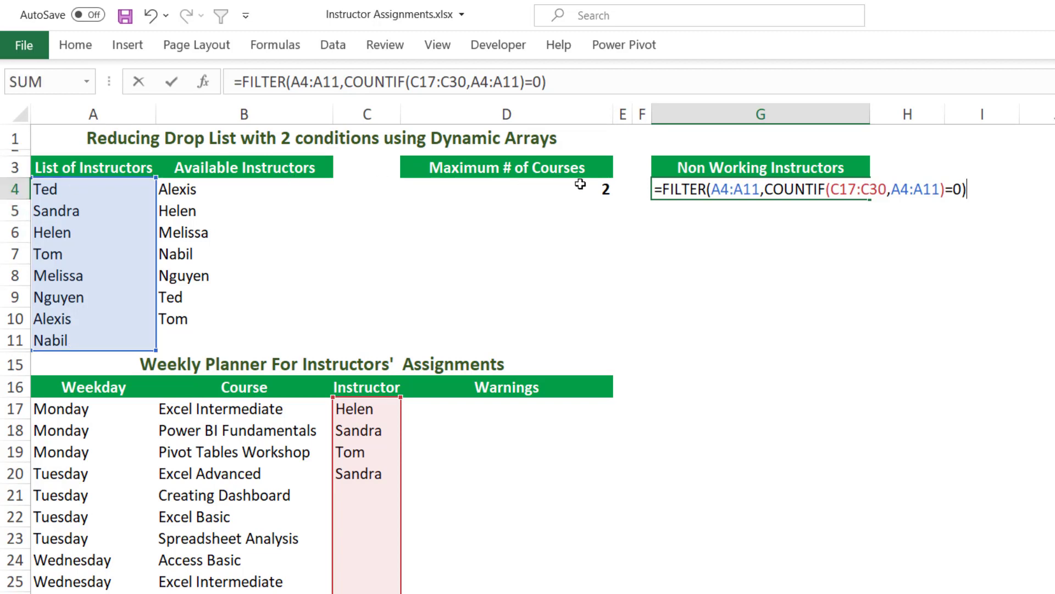
Wrap the FILTER formula in G4 in a SORT function and commit the Non Working Instructors list.
left_click(662, 188)
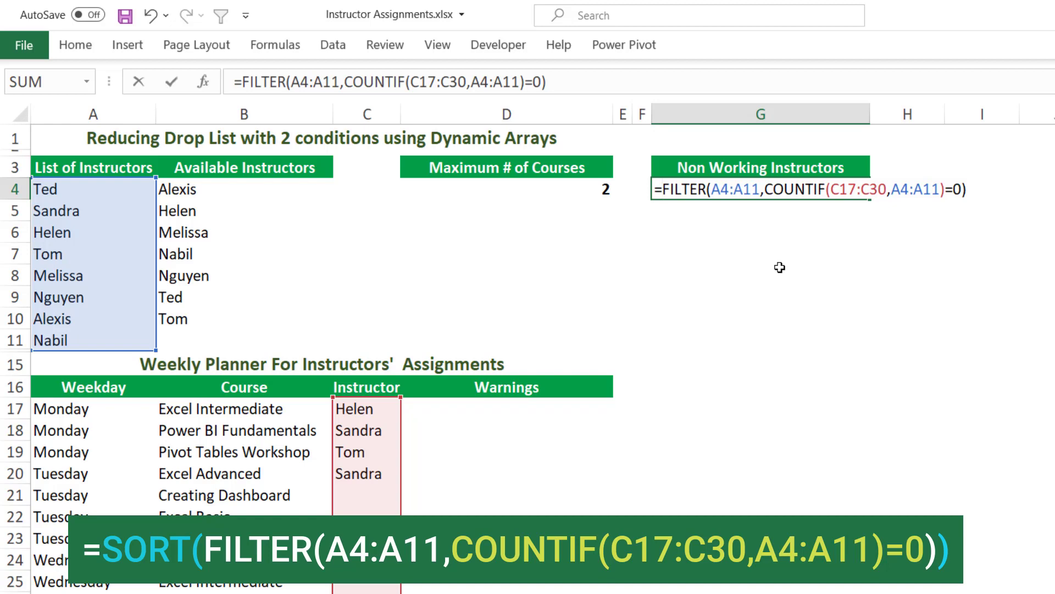
type("sort")
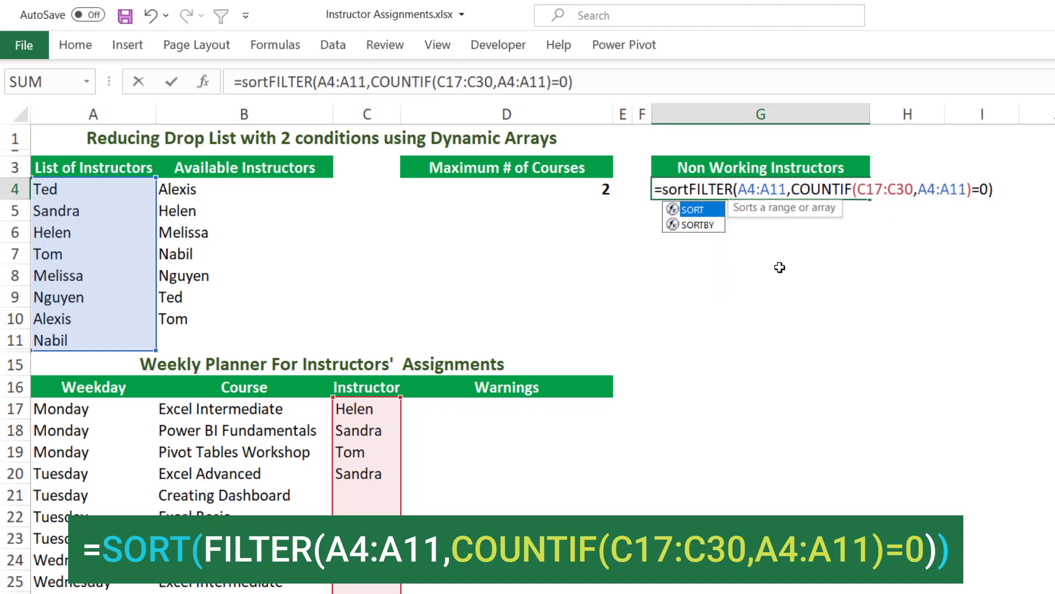
key("Tab")
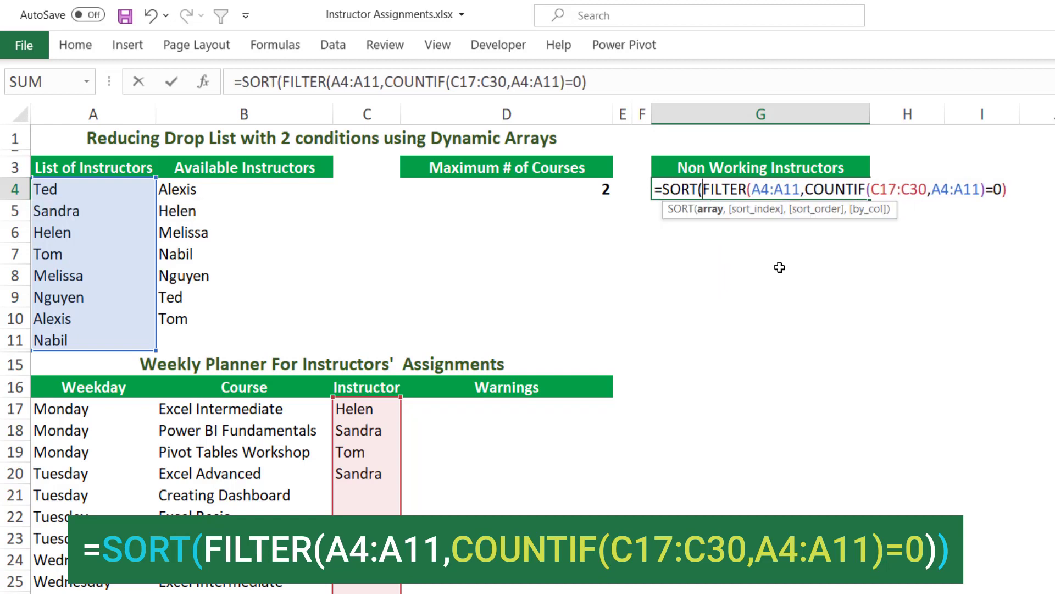
left_click(1011, 187)
type(")")
key("Return")
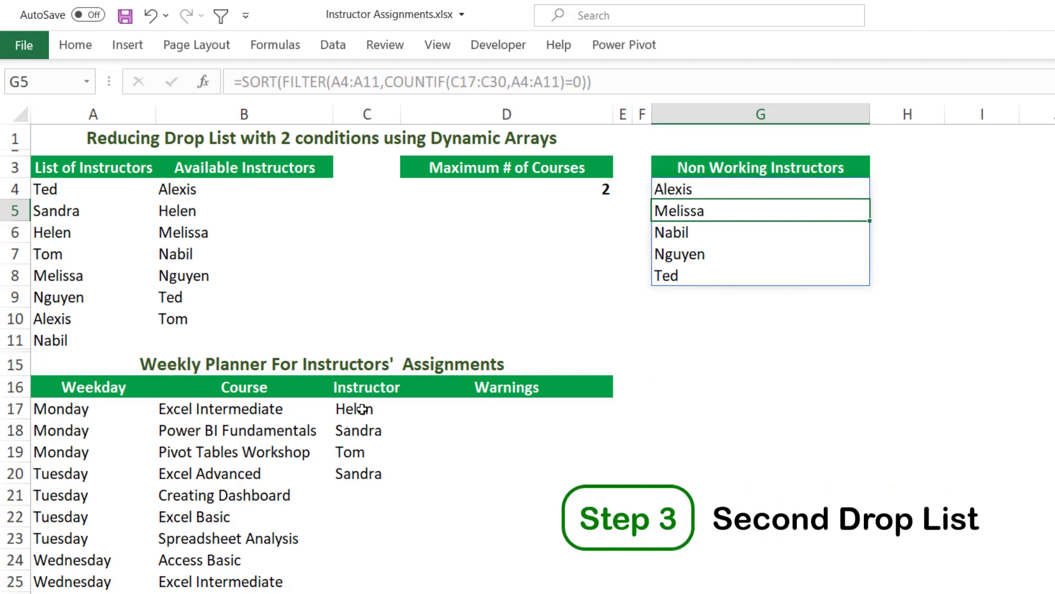
Add list data validation to the Instructor cells C17:C30 with the spilled Available Instructors range =$B$4# as its source.
left_click_drag(362, 409, 366, 593)
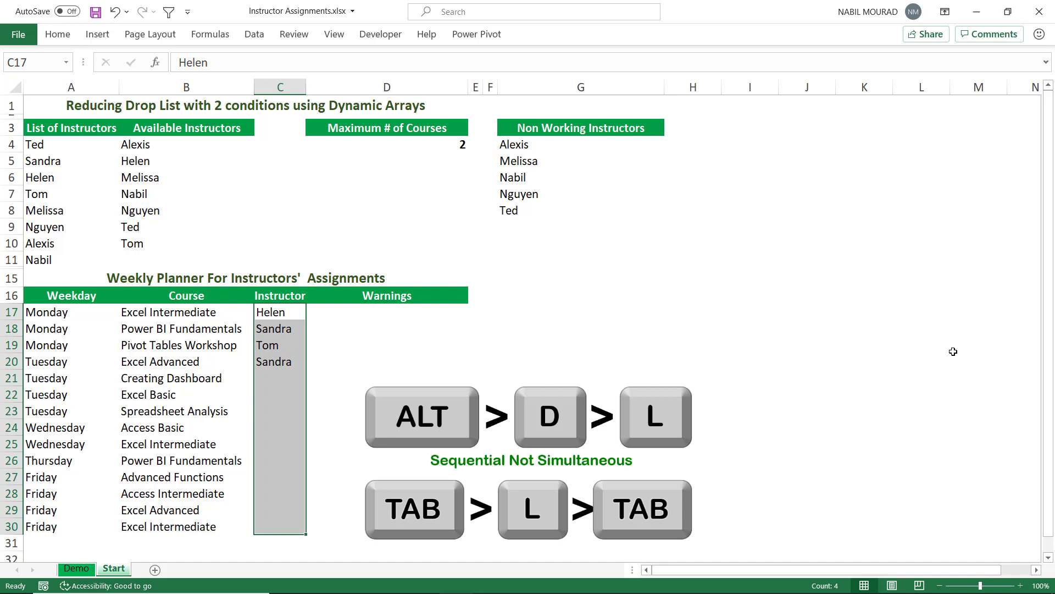
key("alt+d")
key("l")
key("Tab")
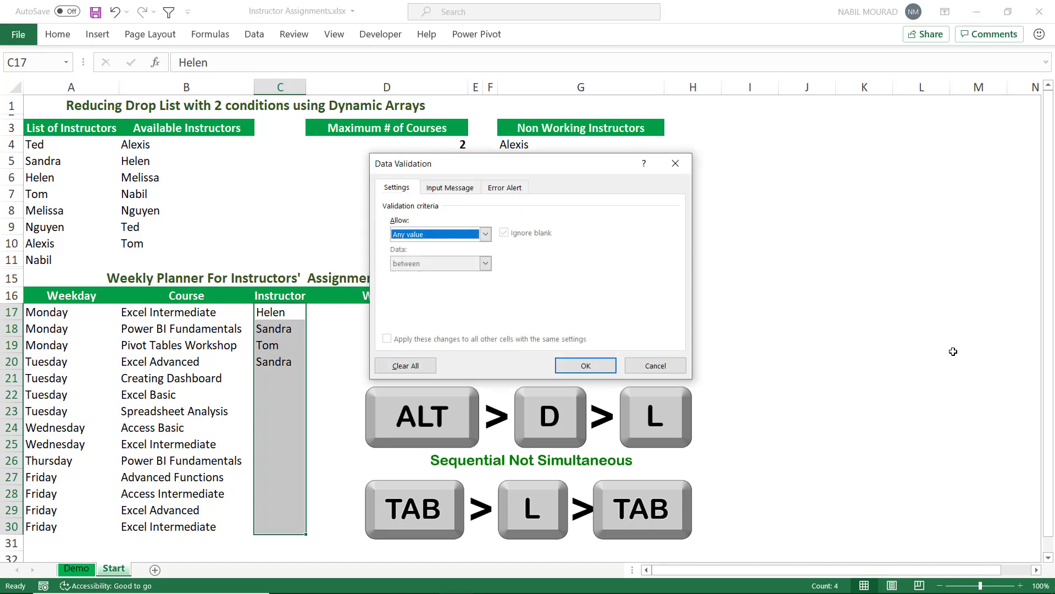
key("l")
key("Tab")
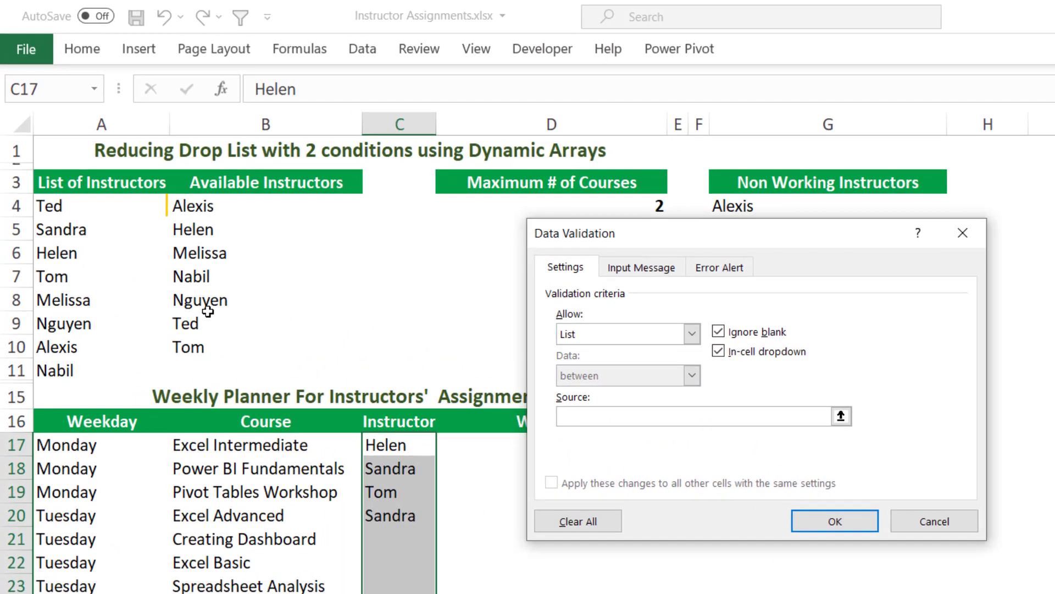
left_click(205, 206)
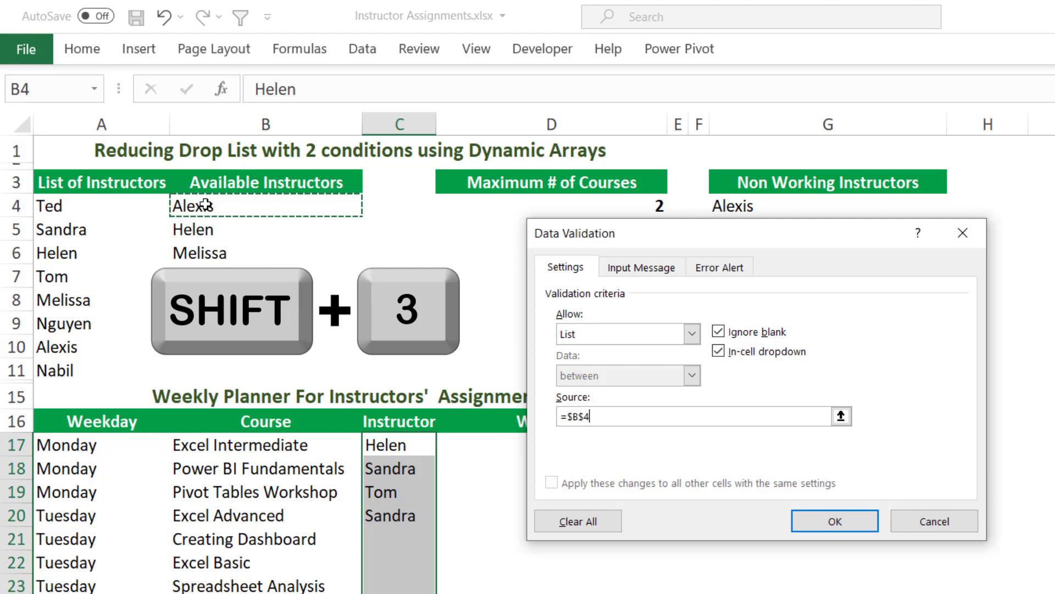
type("#")
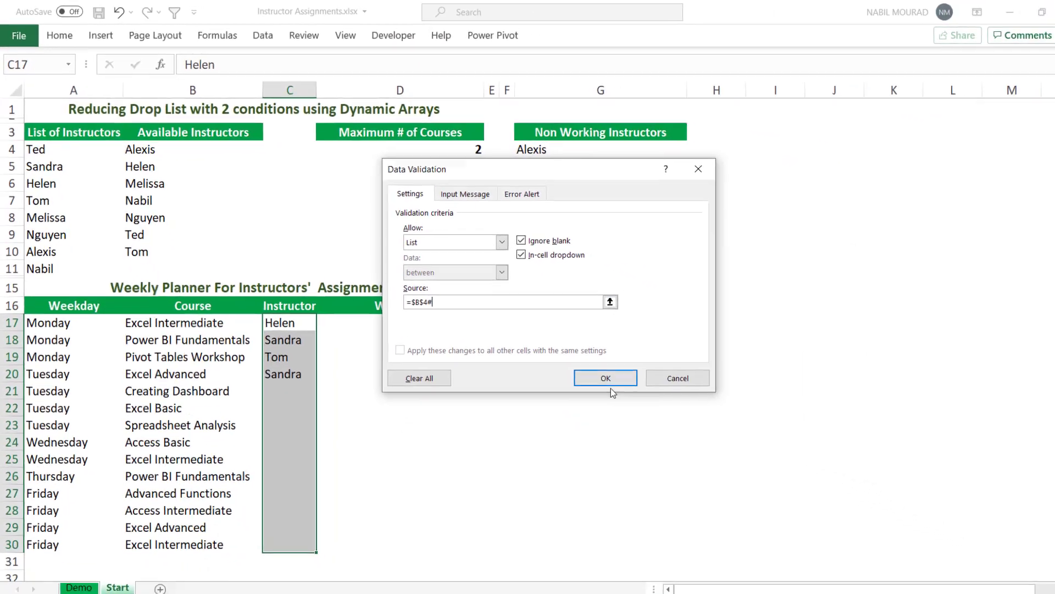
left_click(594, 364)
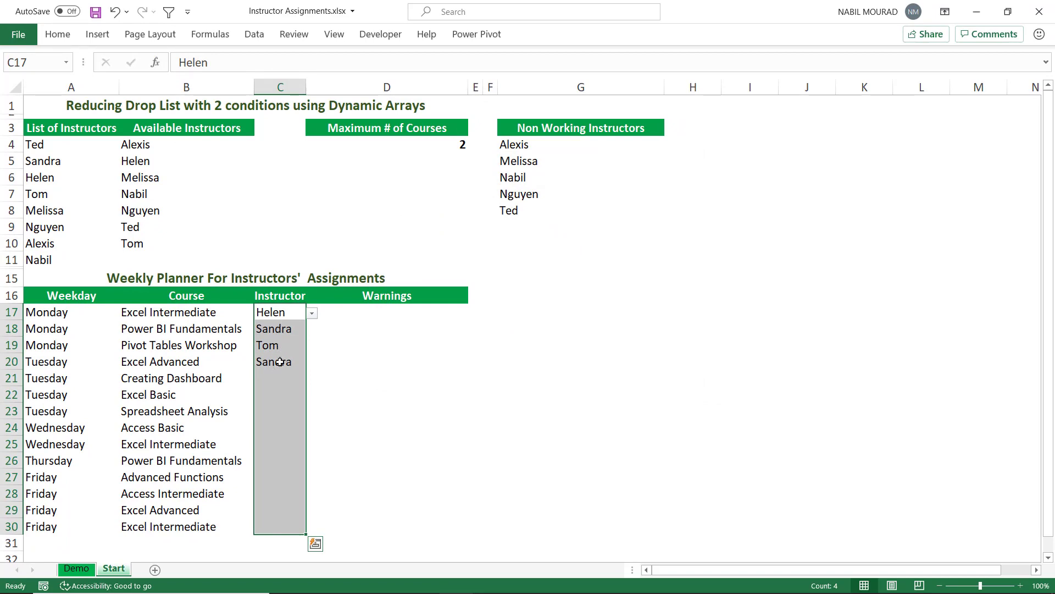
Assign the instructor listed in A4 to Creating Dashboard in C21 and the one listed in A7 to Excel Basic in C22 from the drop lists.
left_click(277, 379)
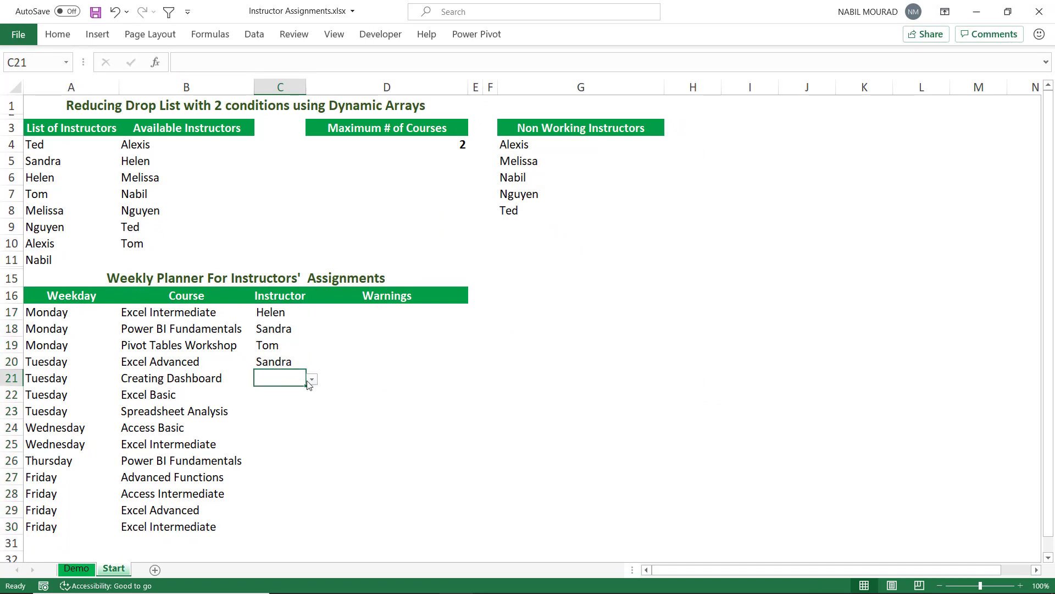
left_click(312, 380)
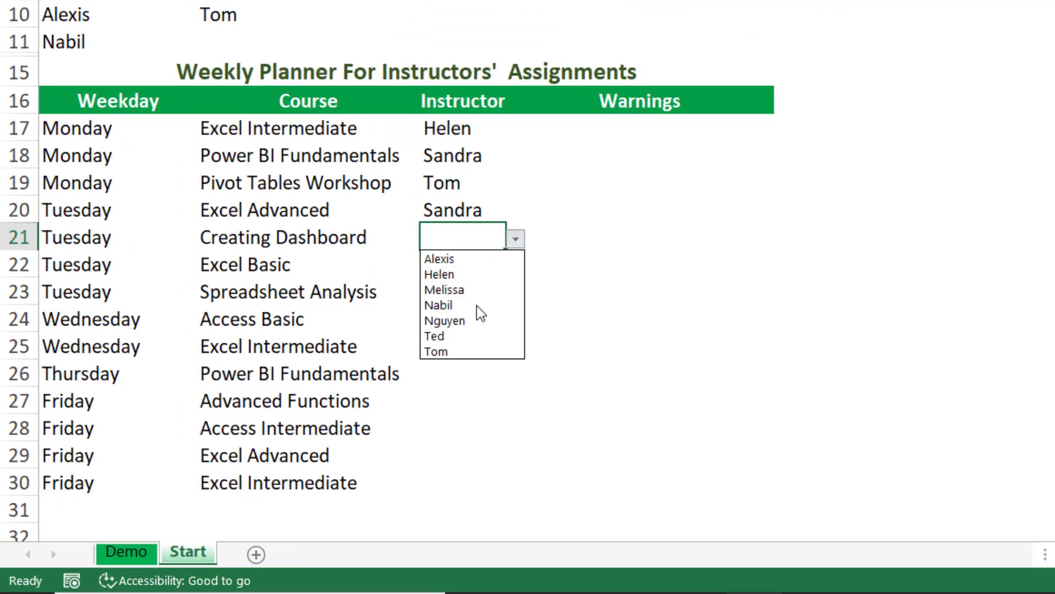
left_click(461, 336)
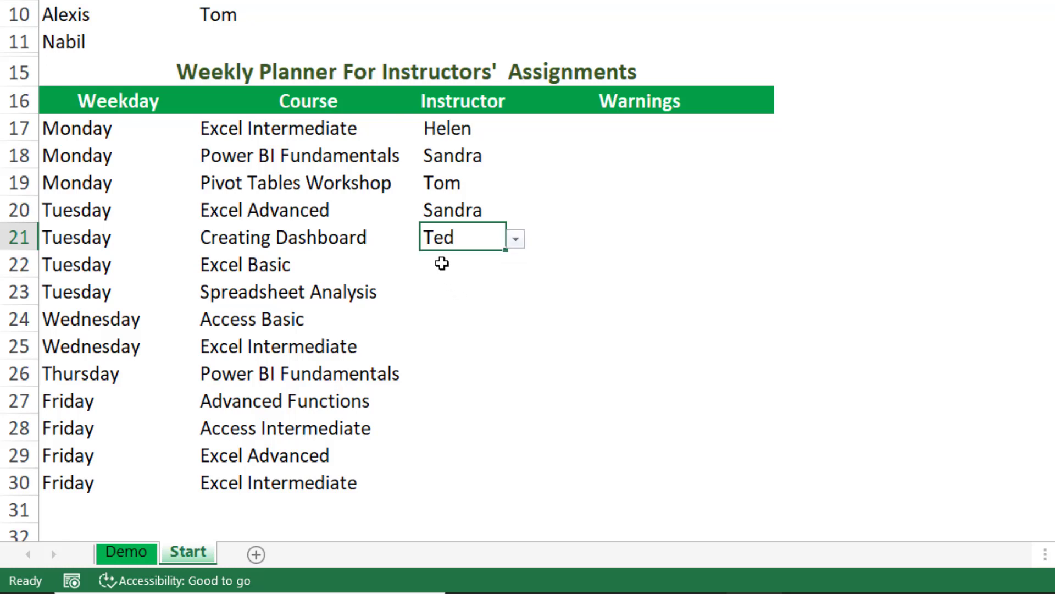
left_click(440, 261)
left_click(515, 267)
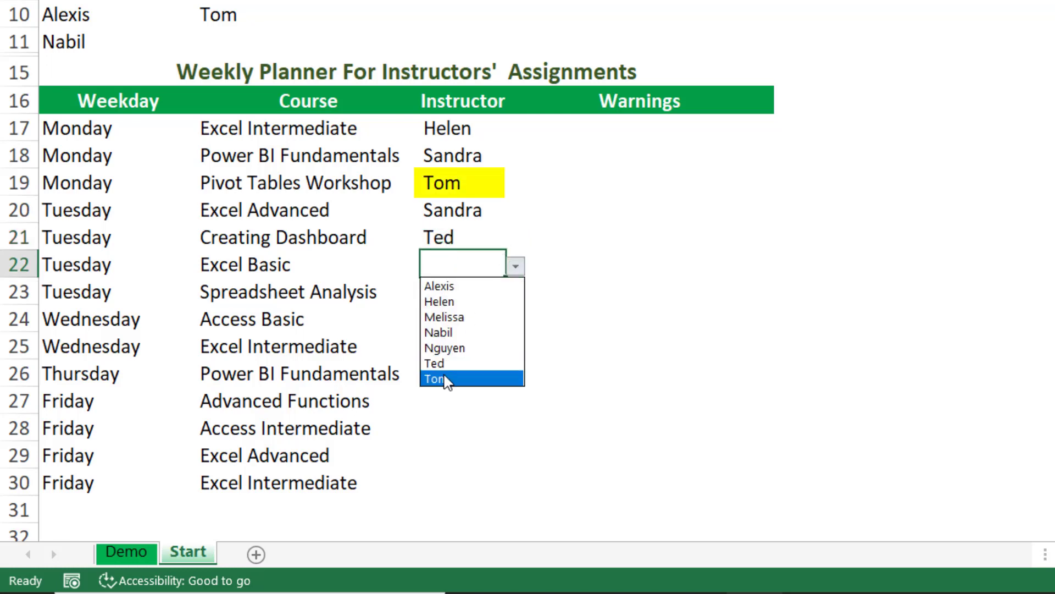
left_click(446, 381)
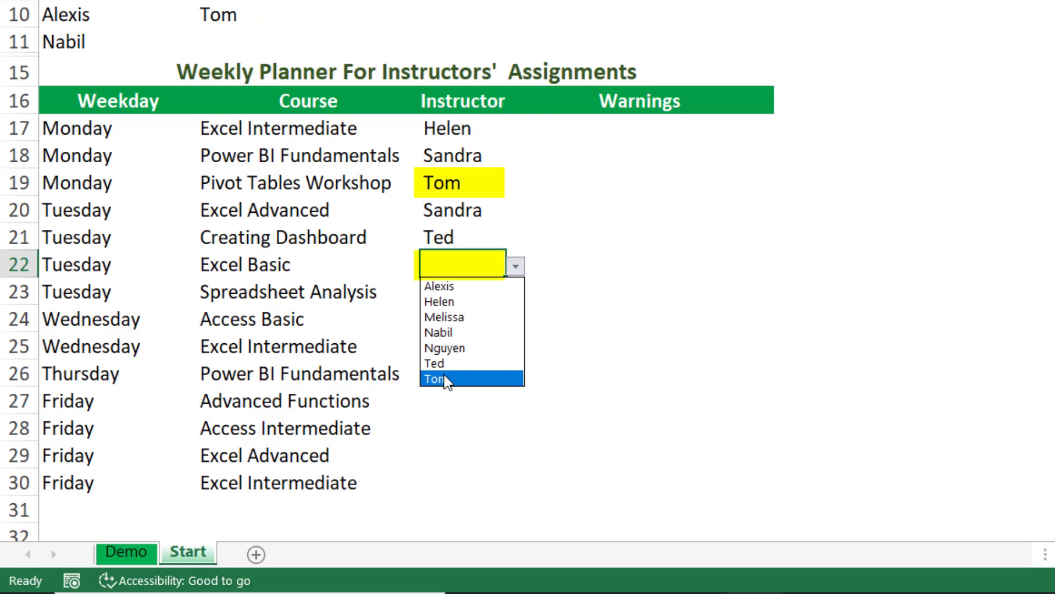
Assign the instructor listed in A4 to Tuesday's Spreadsheet Analysis course in C23 from its drop list.
left_click(487, 287)
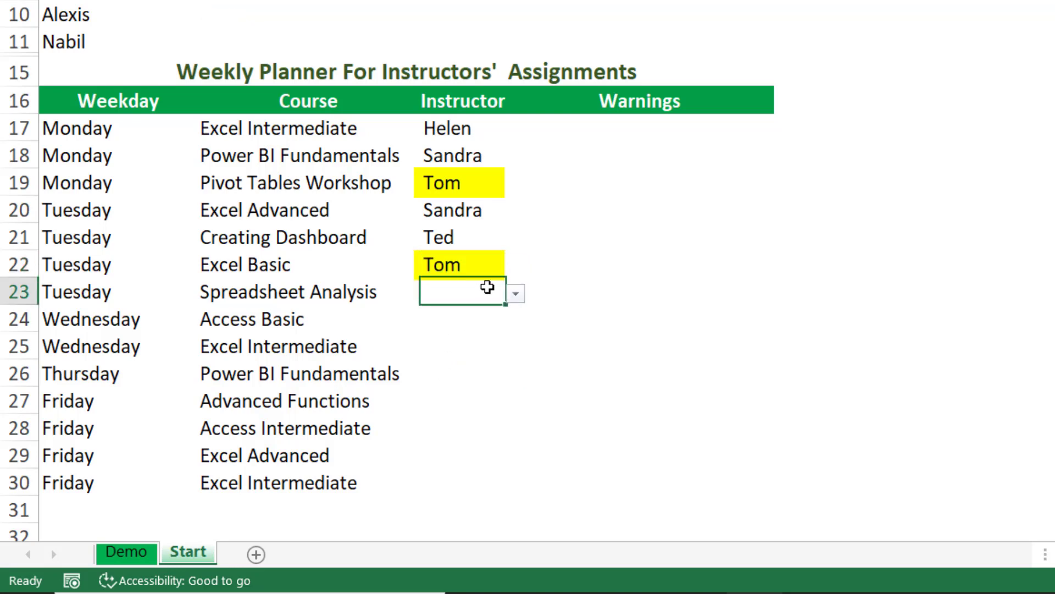
left_click(516, 295)
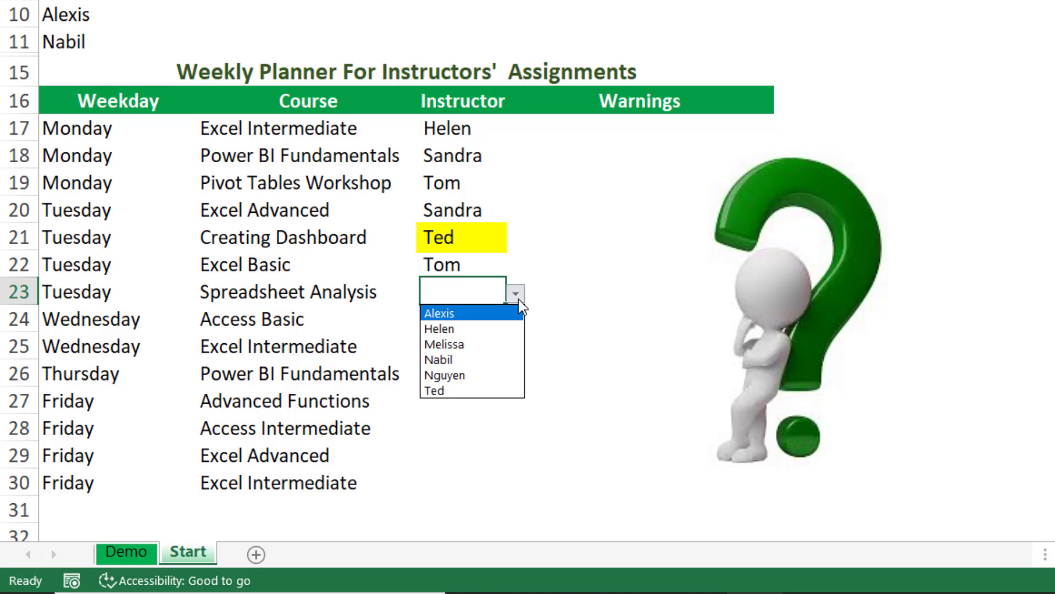
left_click(455, 391)
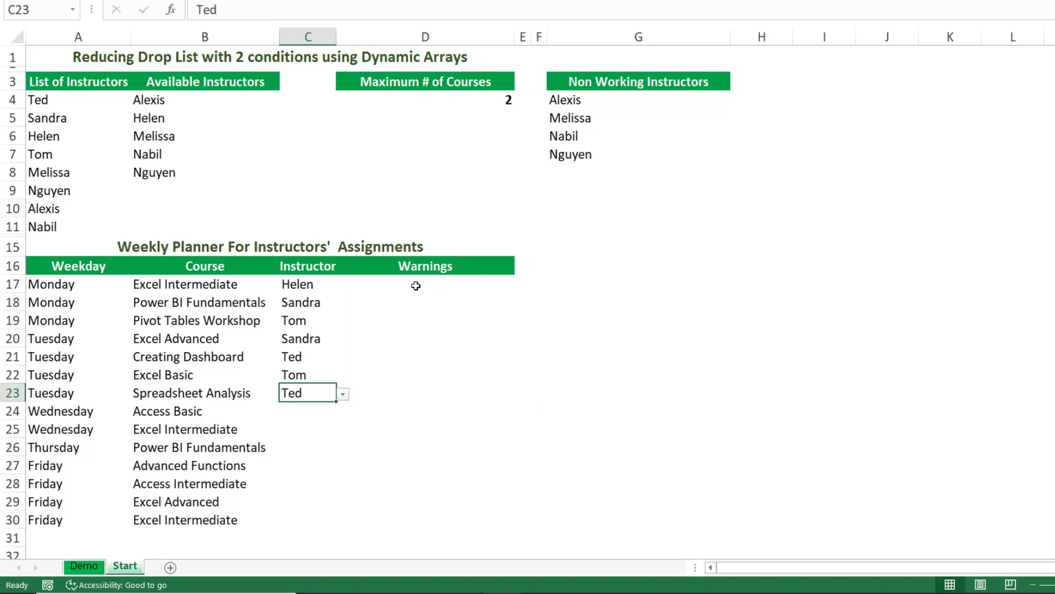
Begin an IF formula for the Warnings range D17:D30 with a COUNTIFS function as its logical test.
left_click_drag(412, 290, 430, 519)
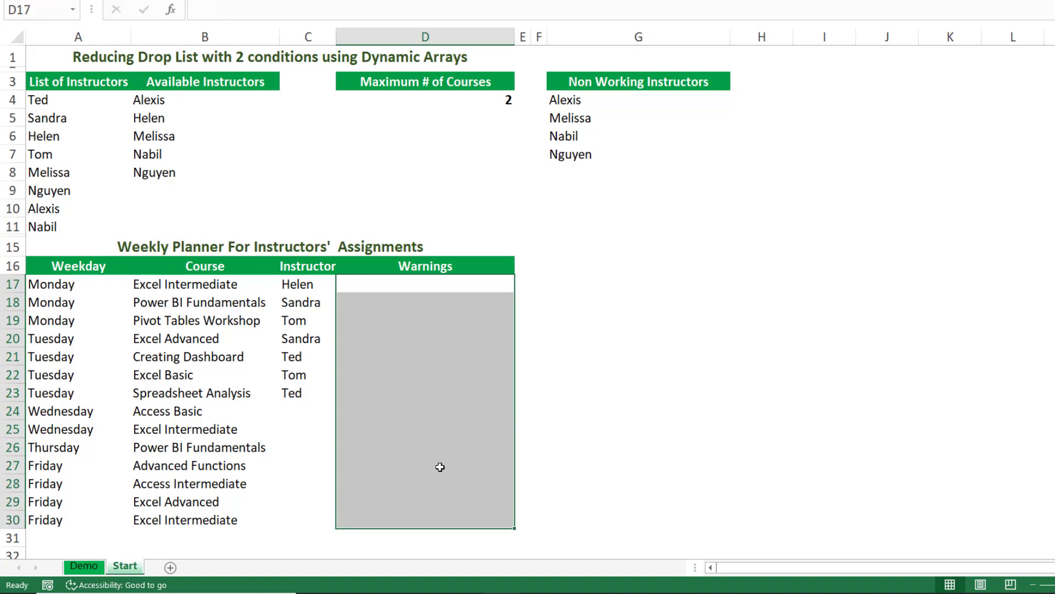
type("=if")
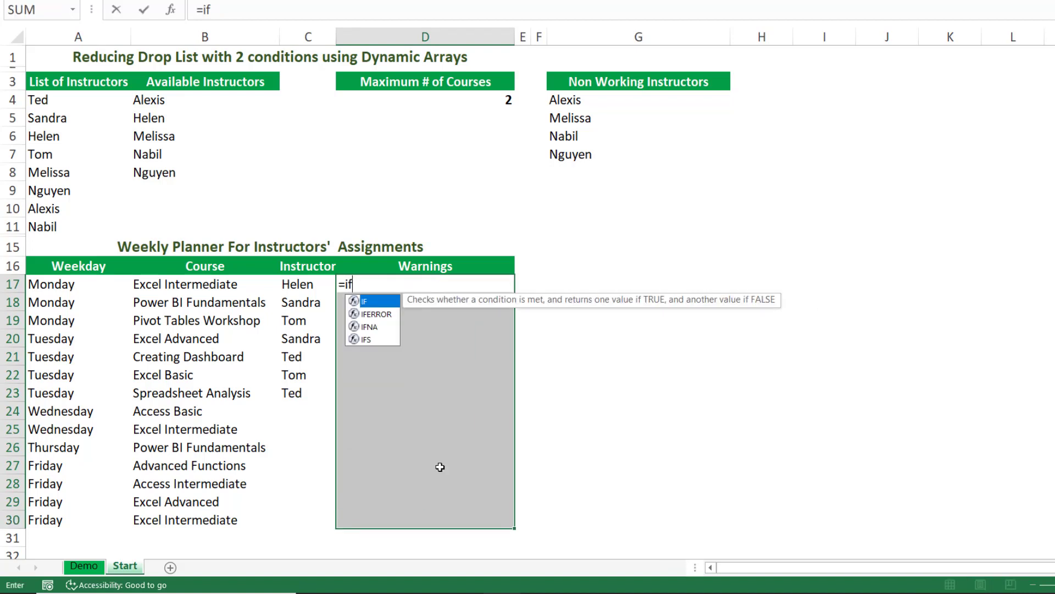
key("Tab")
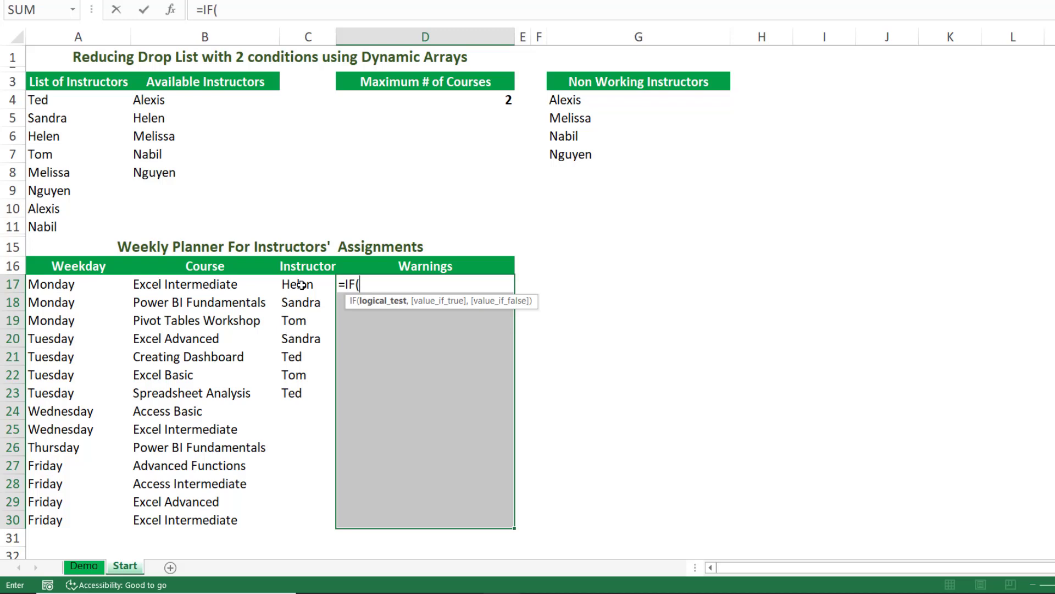
type("countifs")
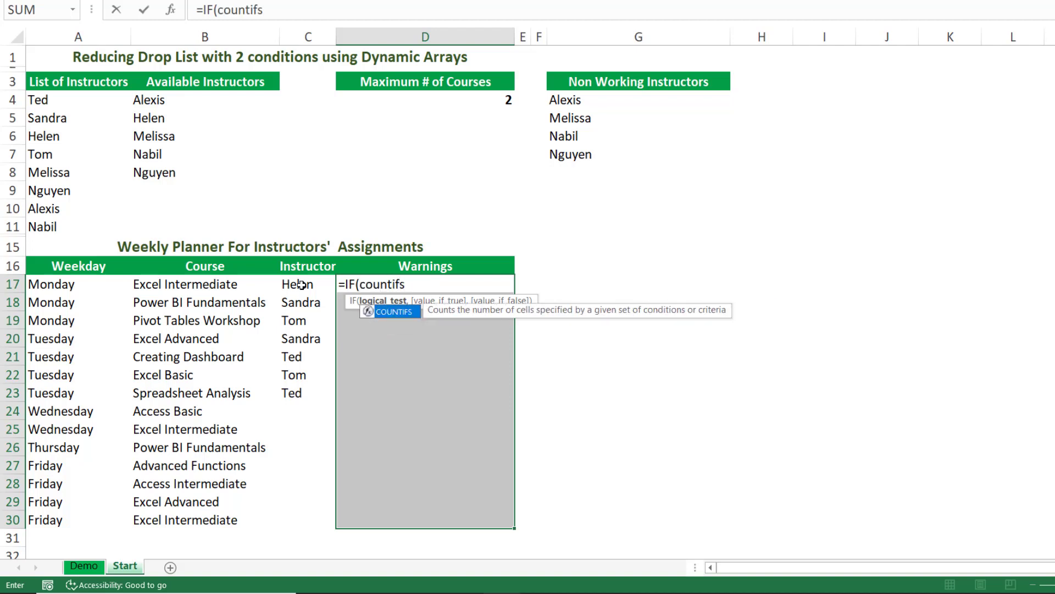
key("Tab")
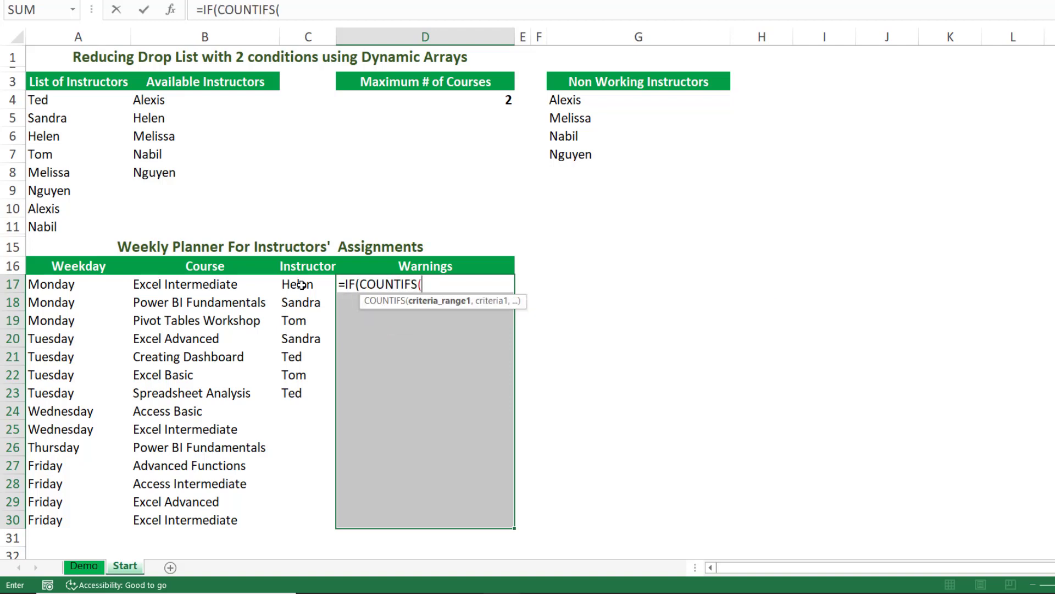
Enter the expanding weekday range $A$17:$A17 as the first criteria range of the COUNTIFS.
left_click(55, 287)
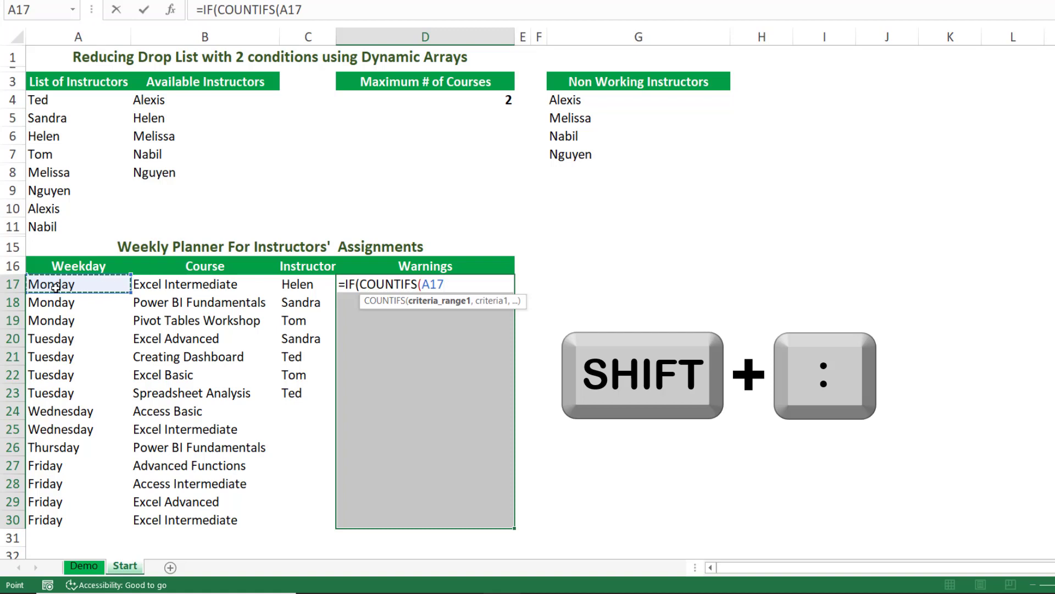
type(":")
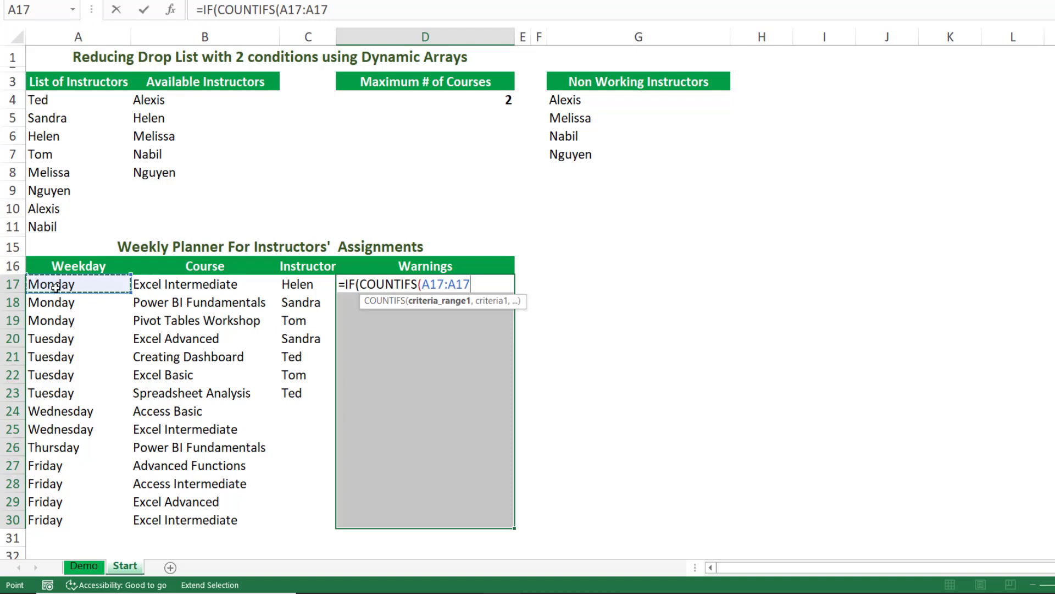
type(",")
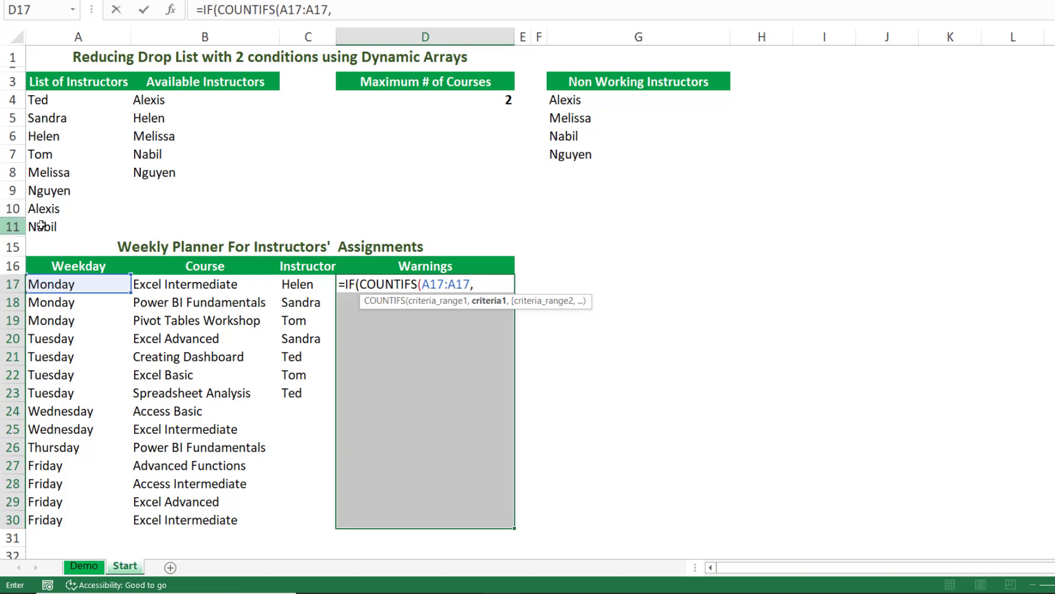
left_click(434, 286)
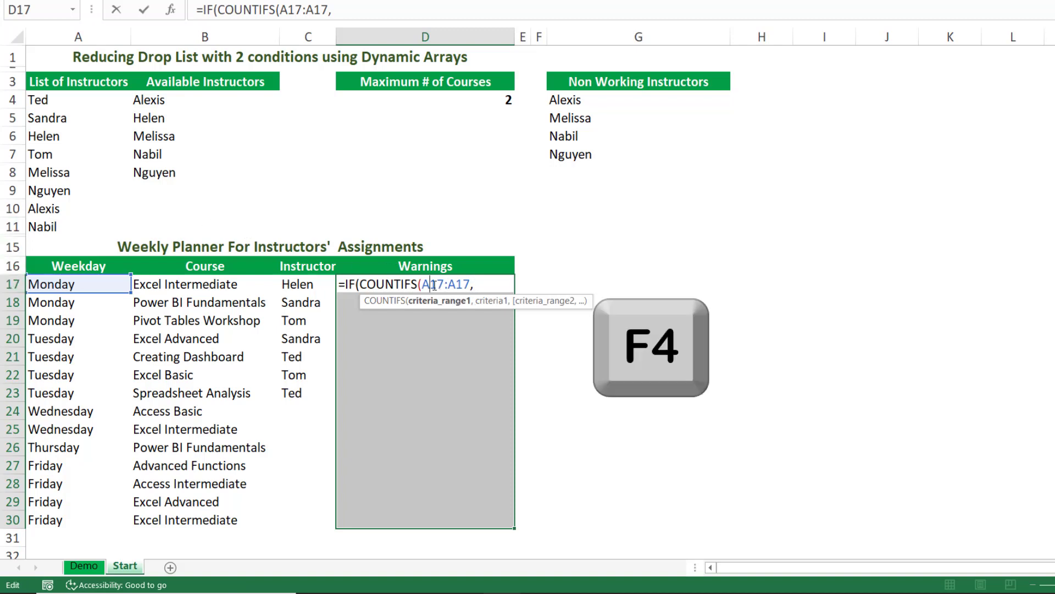
key("F4")
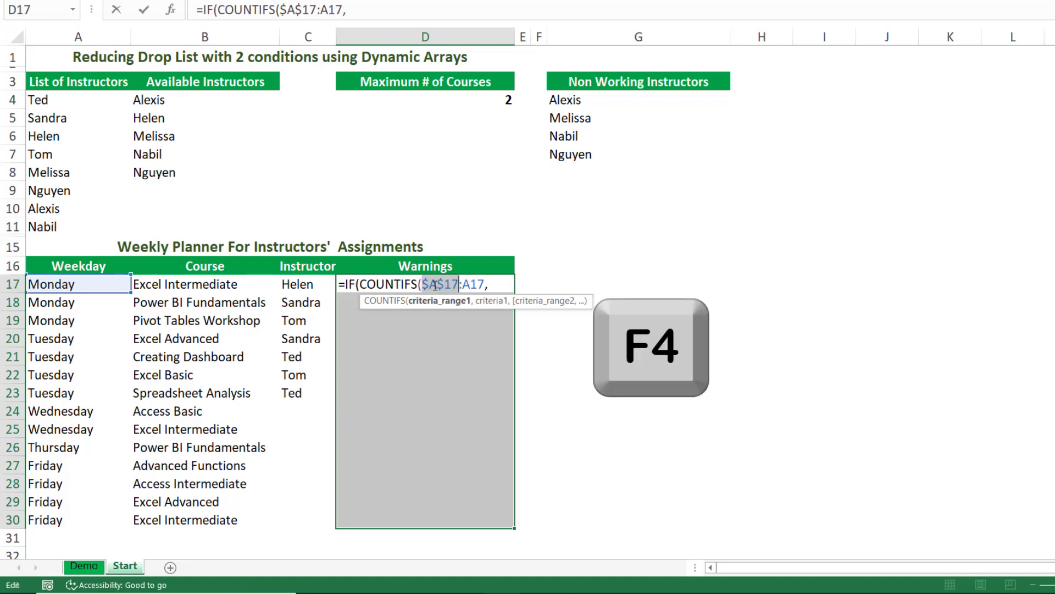
left_click(472, 284)
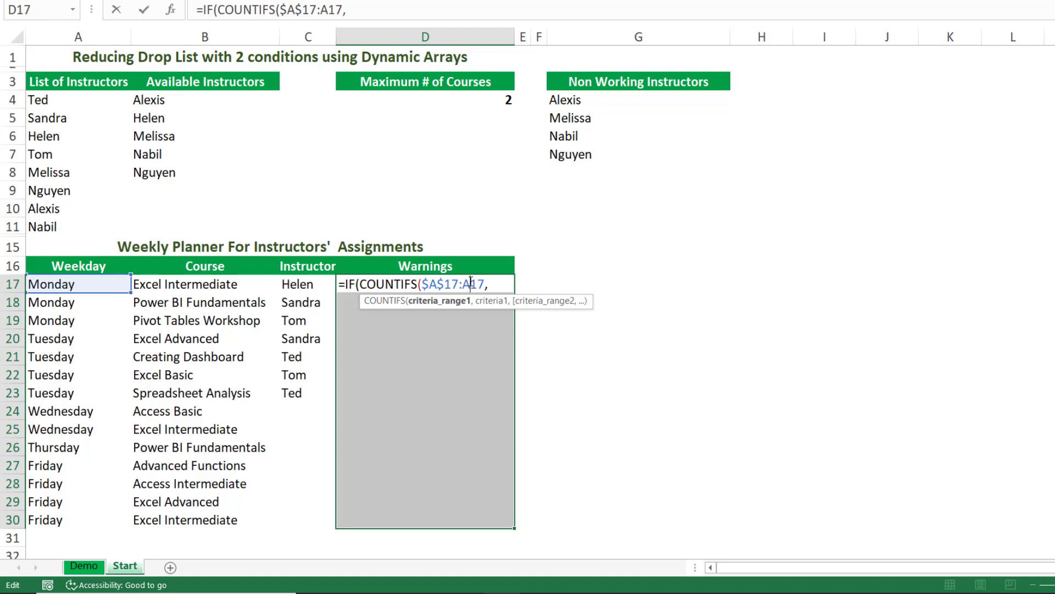
key("F4")
key("F4")
key("F4")
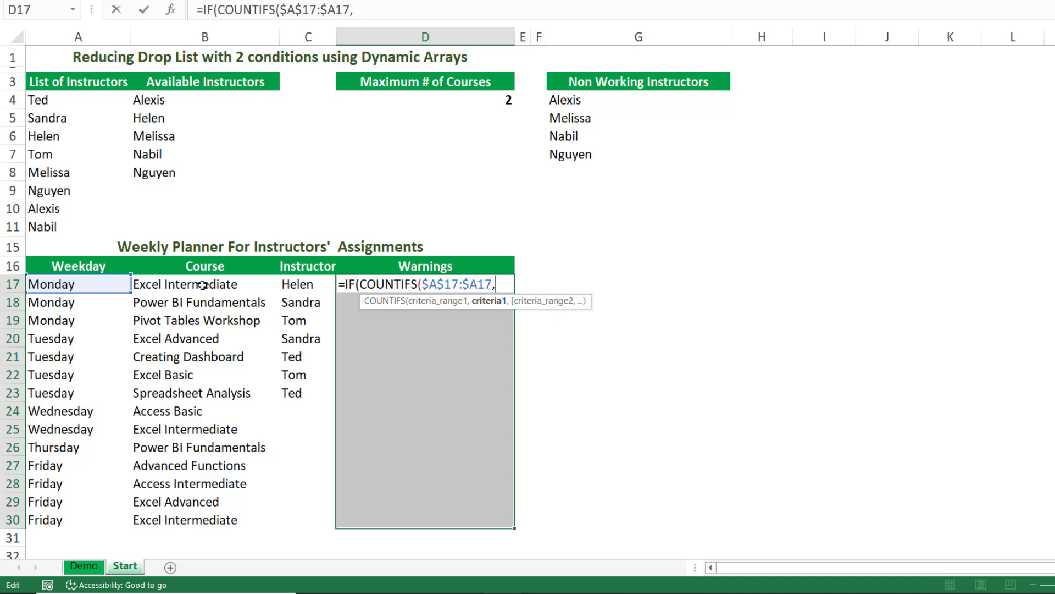
Add the weekday cell as the first COUNTIFS criterion with only its column locked, $A17.
left_click(95, 284)
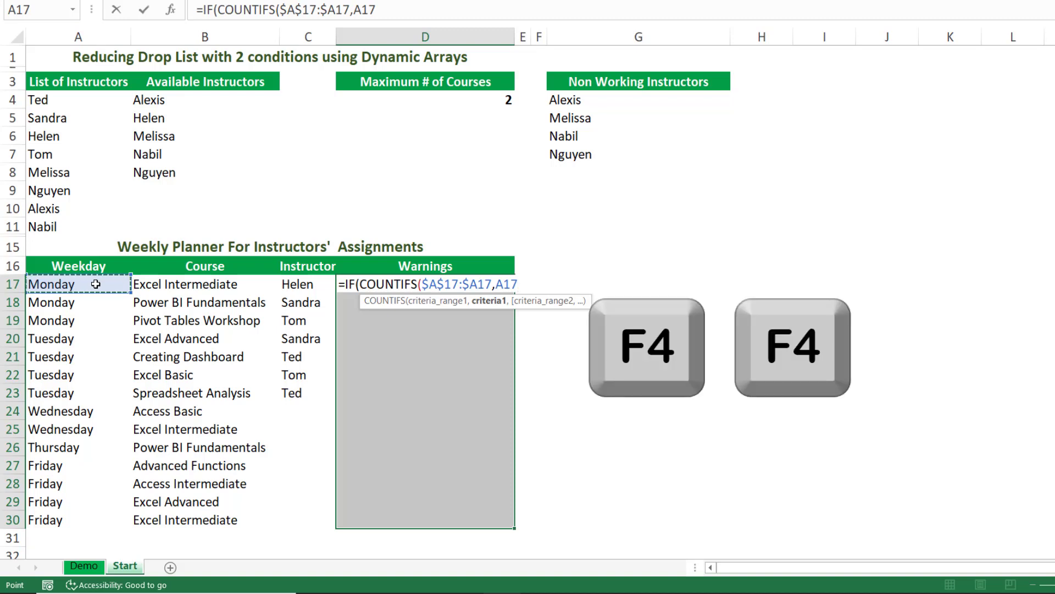
key("F4")
key("F4")
key("F4")
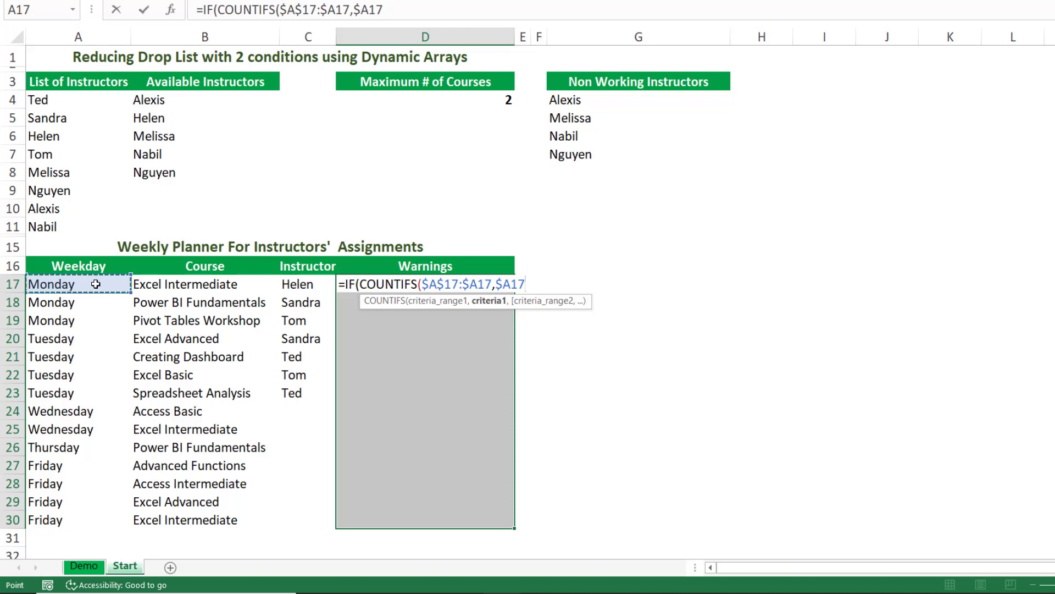
type(",")
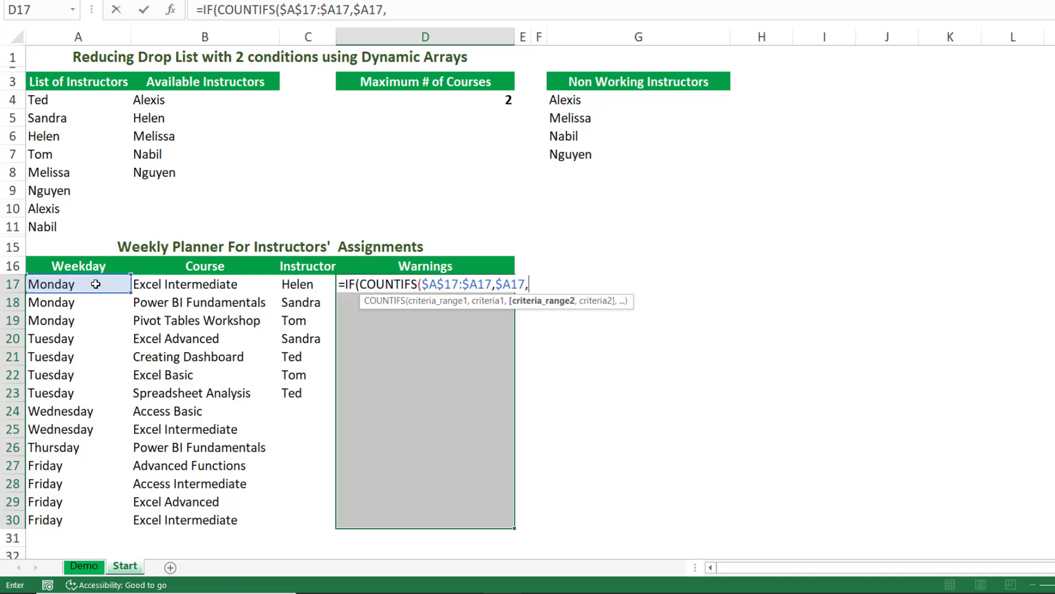
Enter the expanding instructor range $C$17:$C17 as the second criteria range of the COUNTIFS.
left_click(298, 283)
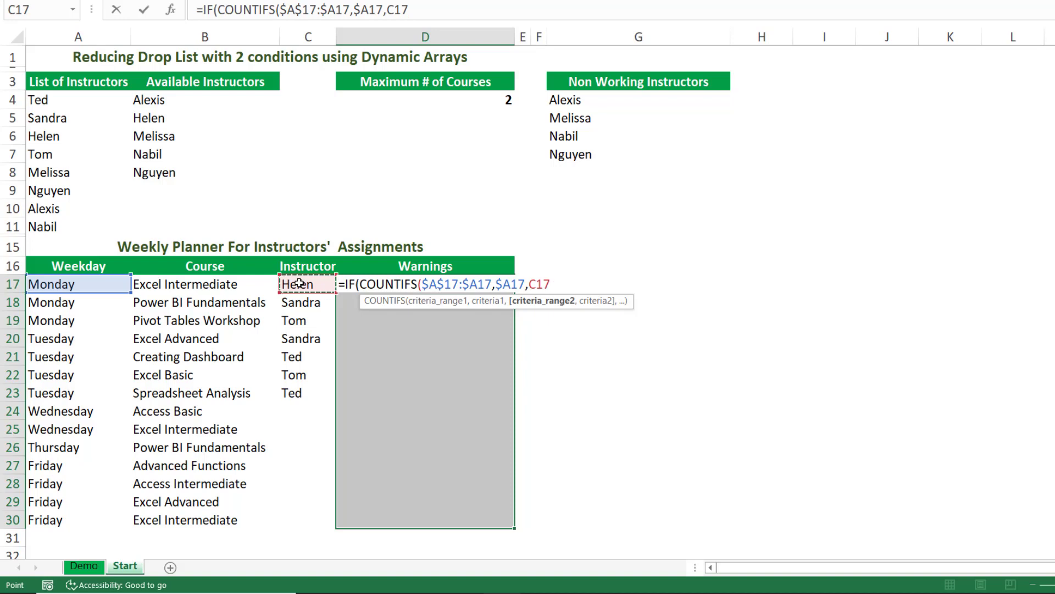
type(":C17")
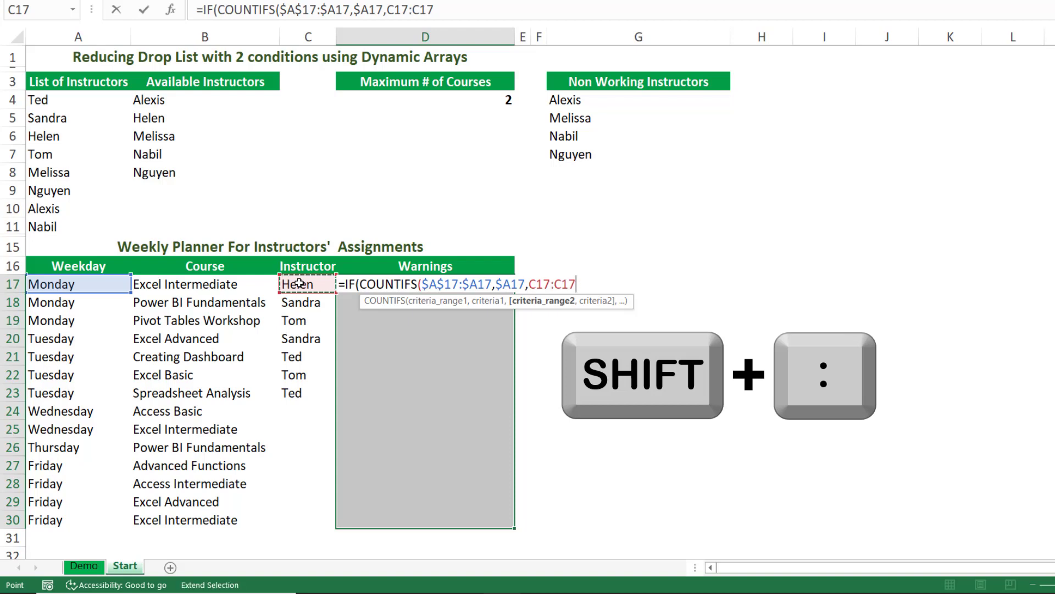
type(",")
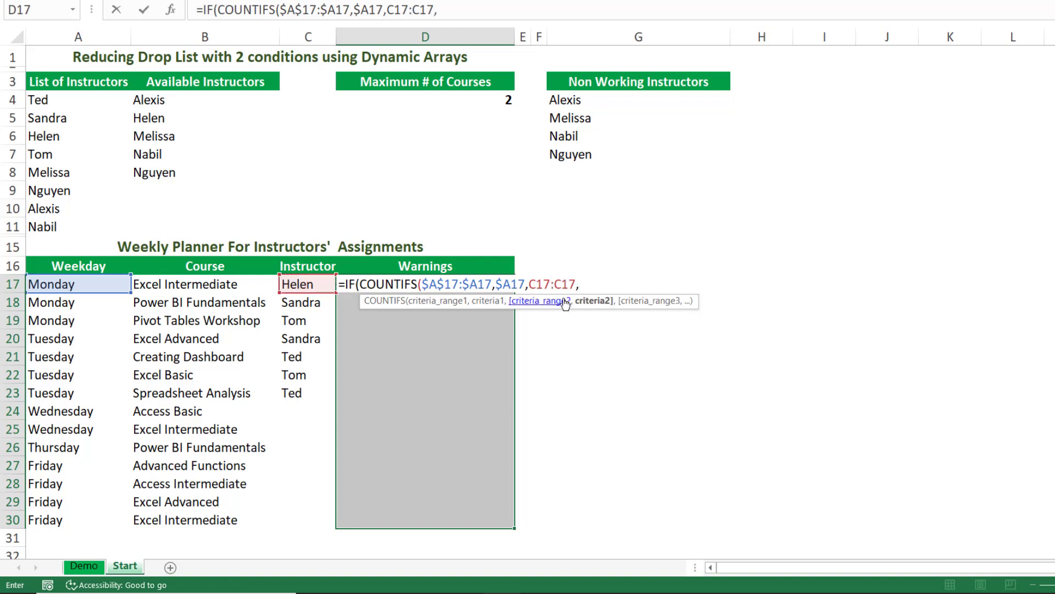
left_click(542, 284)
key("F4")
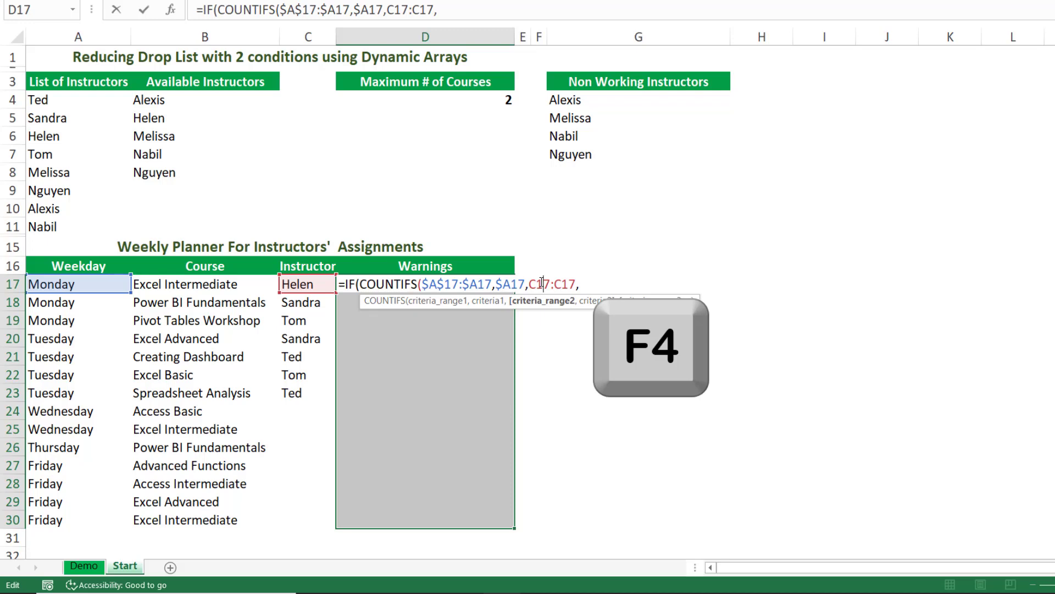
key("F4")
left_click(575, 283)
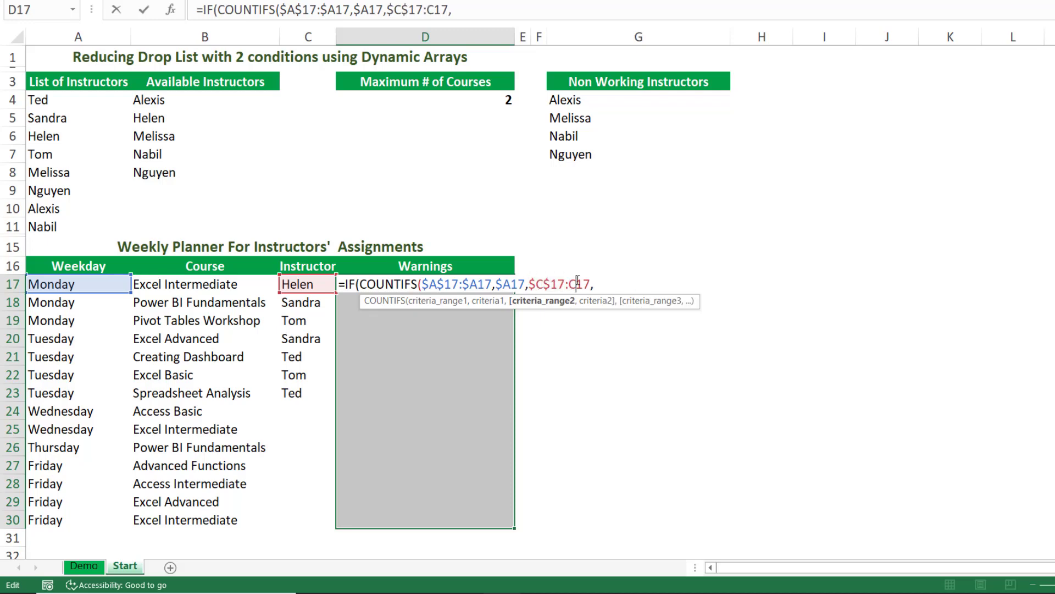
key("F4")
key("F4")
key("F4")
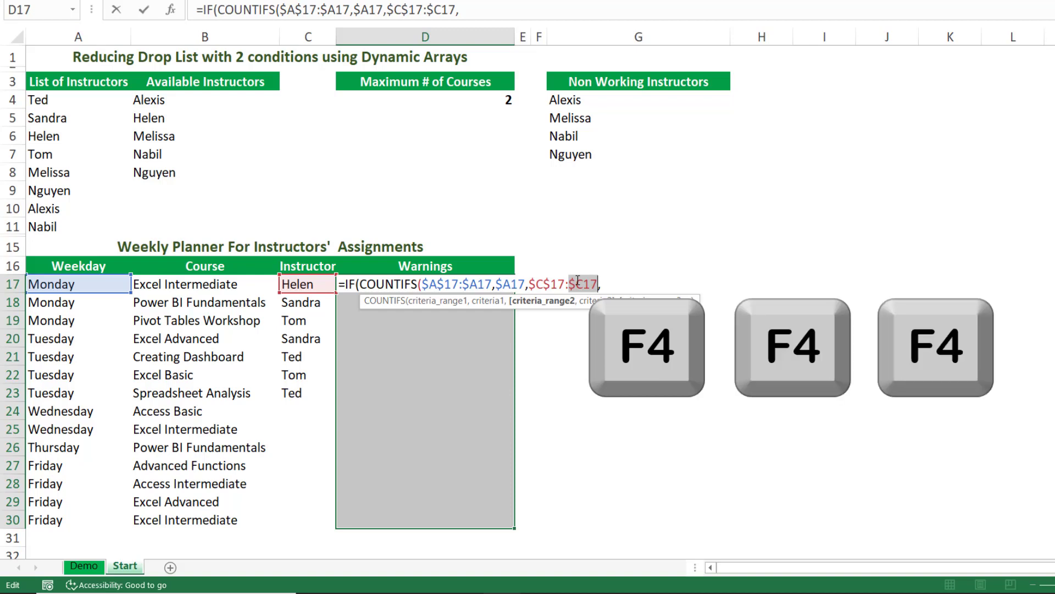
Add the instructor cell as the second COUNTIFS criterion with only its column locked, $C17, and complete the logical test with >1.
left_click(607, 284)
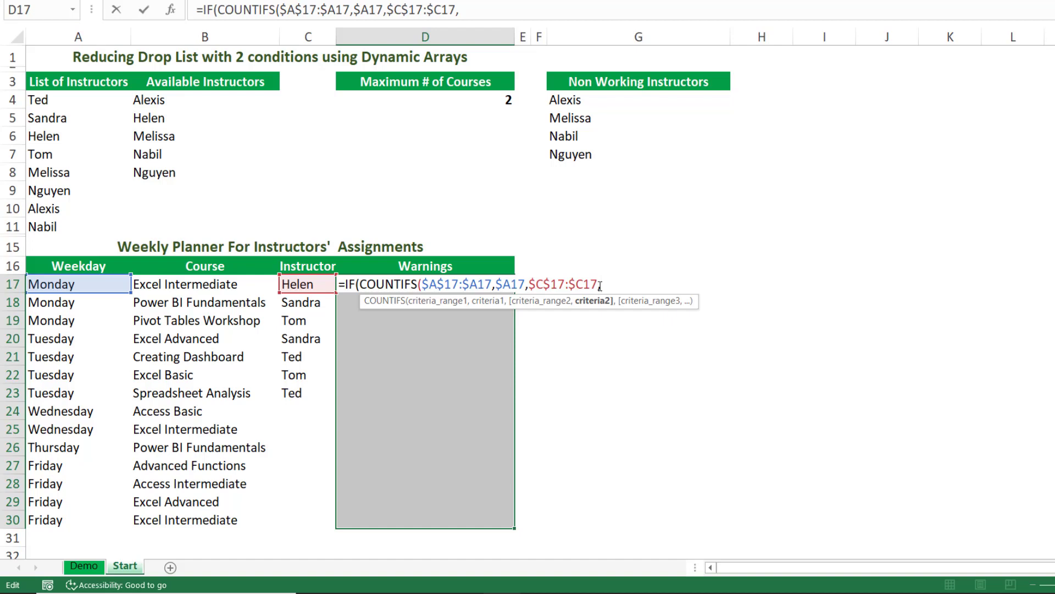
left_click(303, 285)
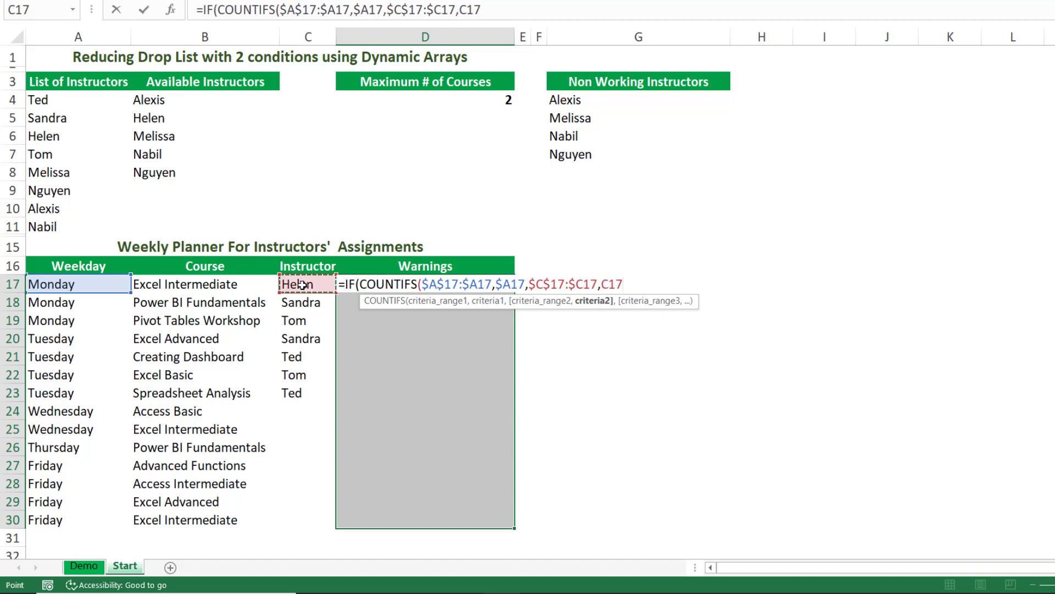
key("F4")
key("F4")
key("F4")
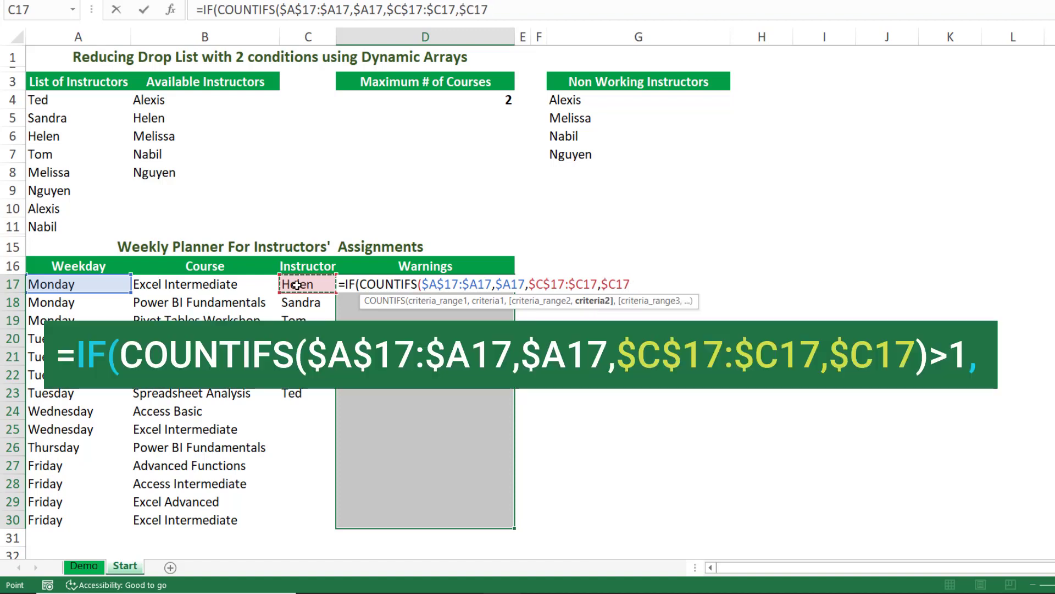
type(")")
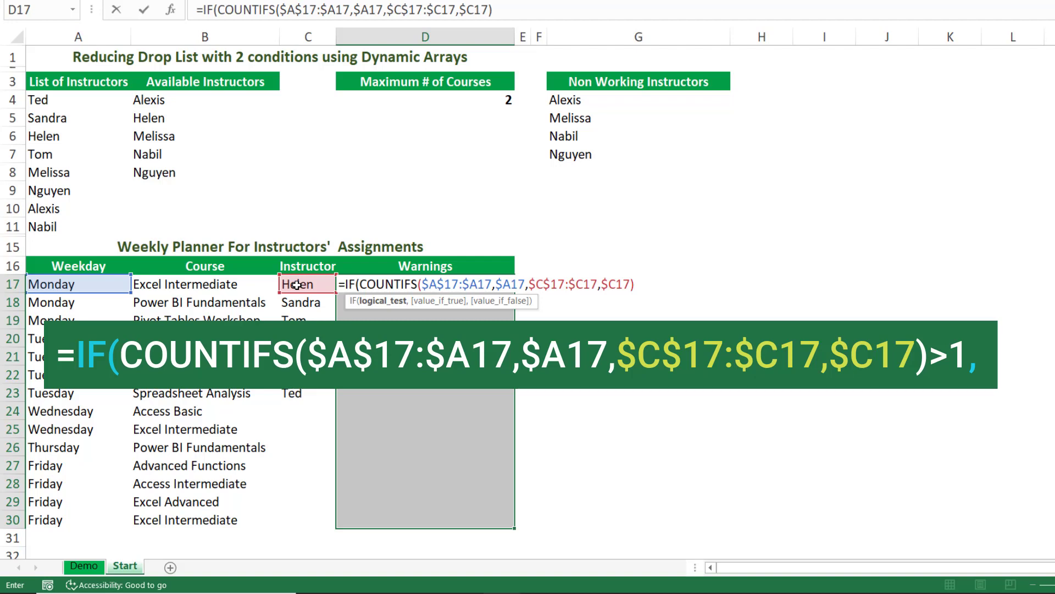
type(">1")
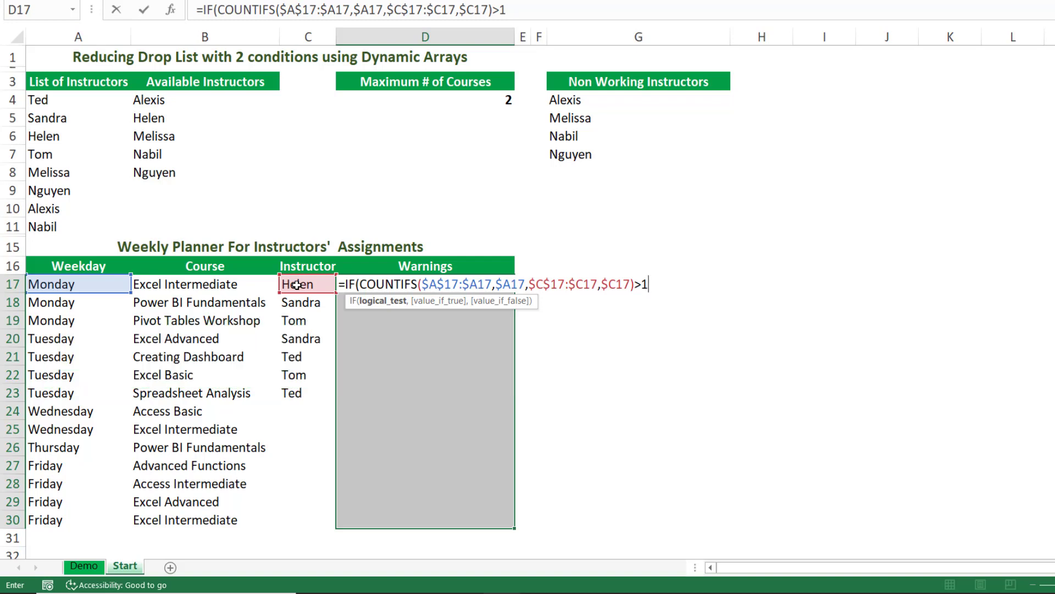
type(",")
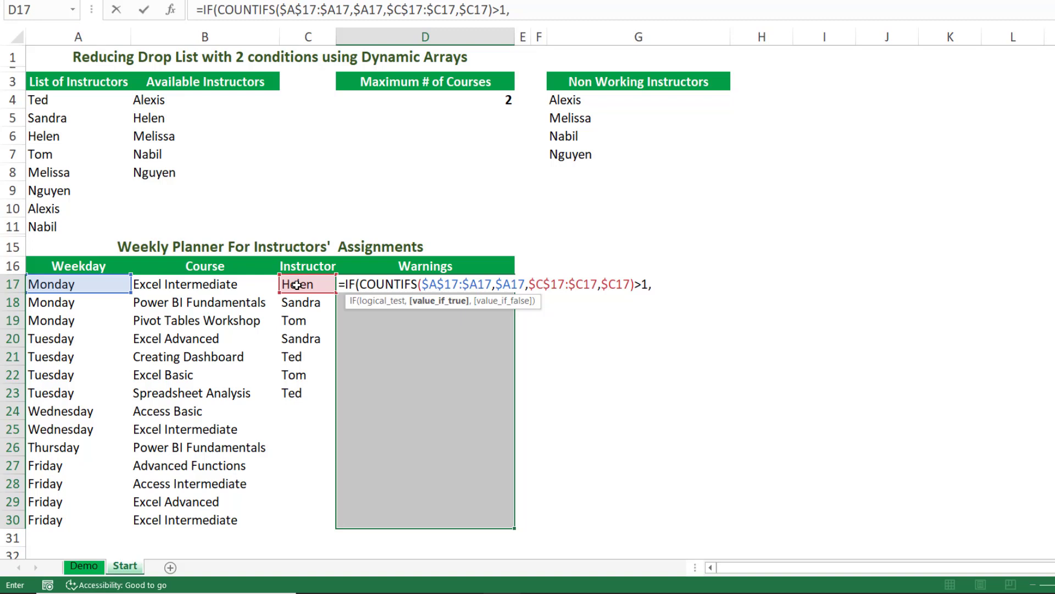
Return "instructor is already booked" when true and an empty string when false, and enter the formula in all of D17:D30.
type("\"")
key("BackSpace")
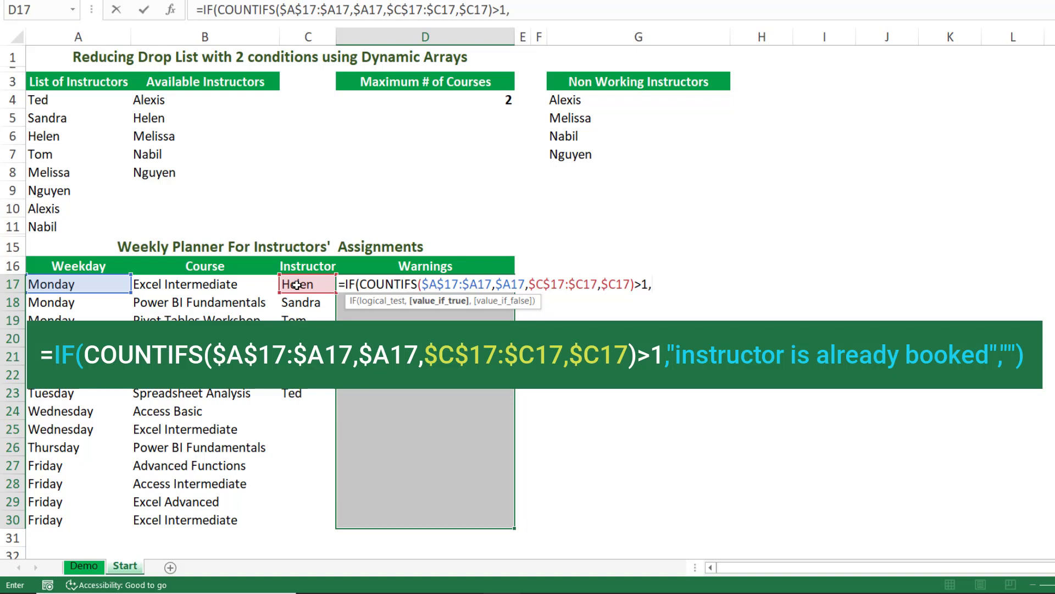
key("ctrl+v")
type(",")
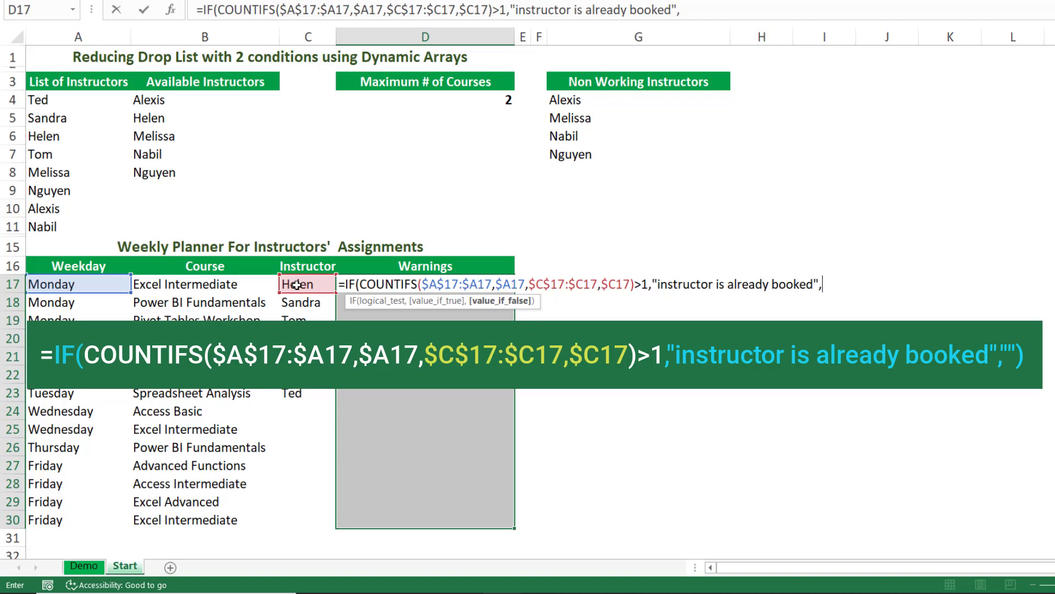
type("\" )")
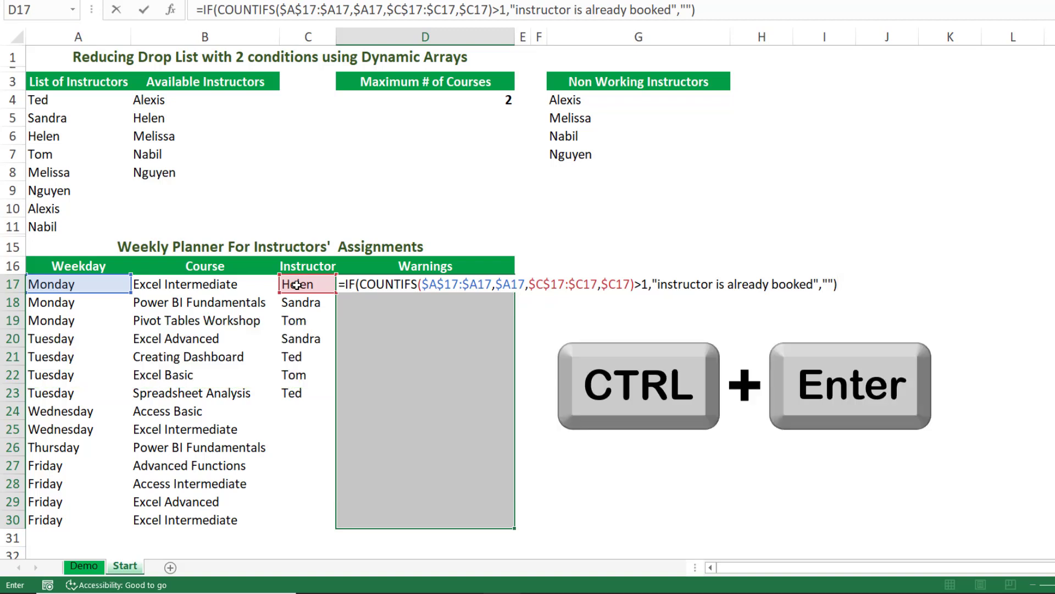
key("ctrl+Return")
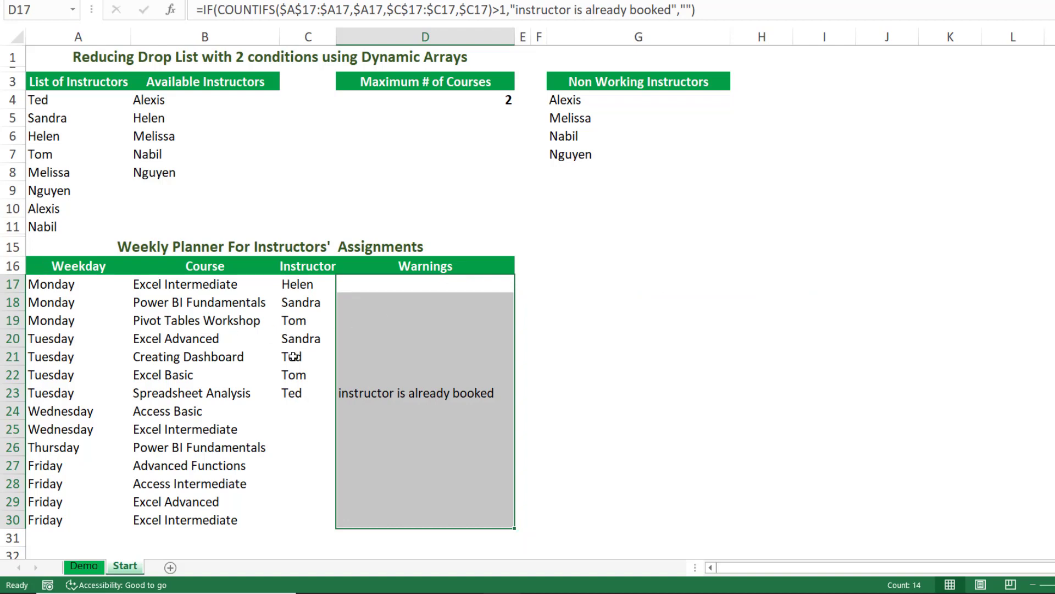
Test the warning by switching the instructor in C23 to the third listed choice and back to the original one.
left_click(299, 393)
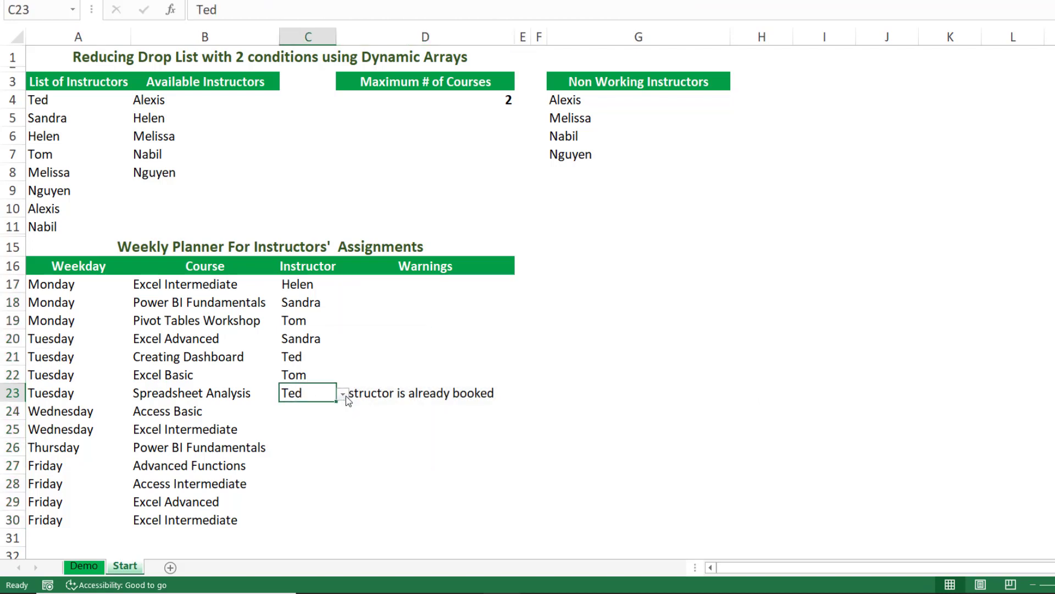
left_click(344, 395)
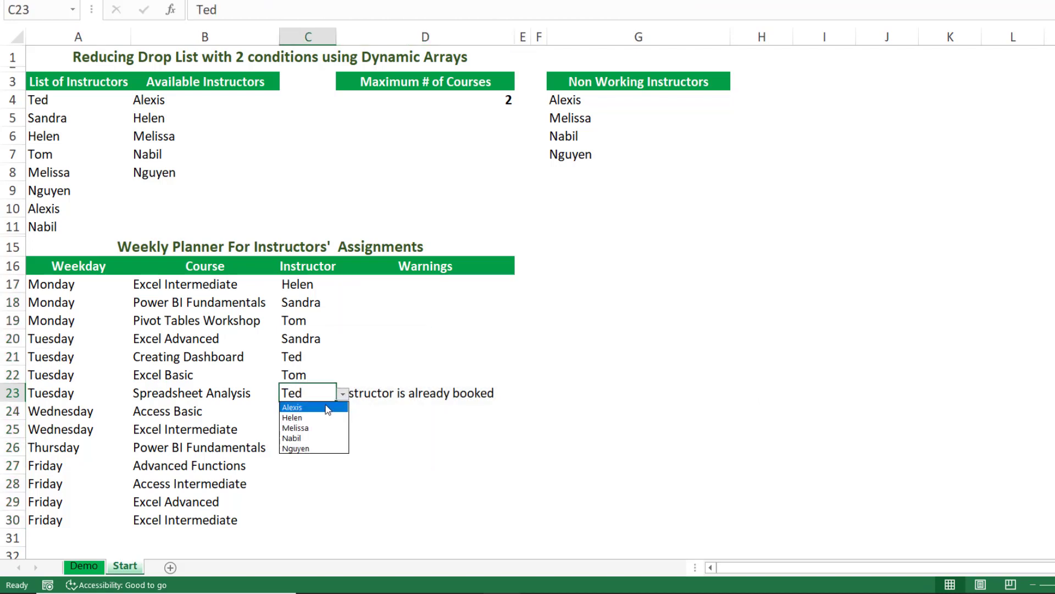
left_click(308, 428)
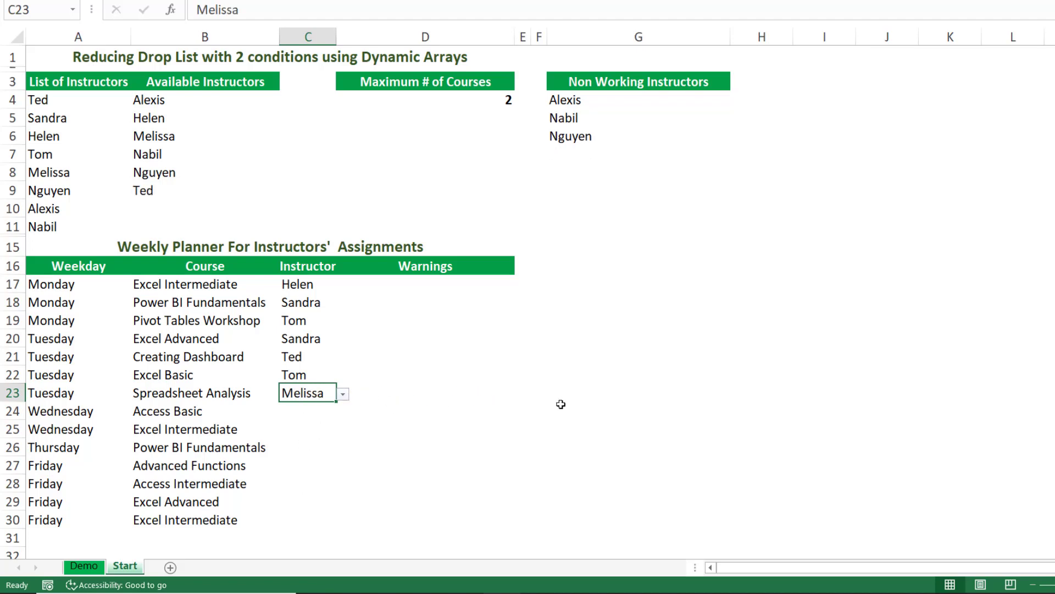
left_click(344, 394)
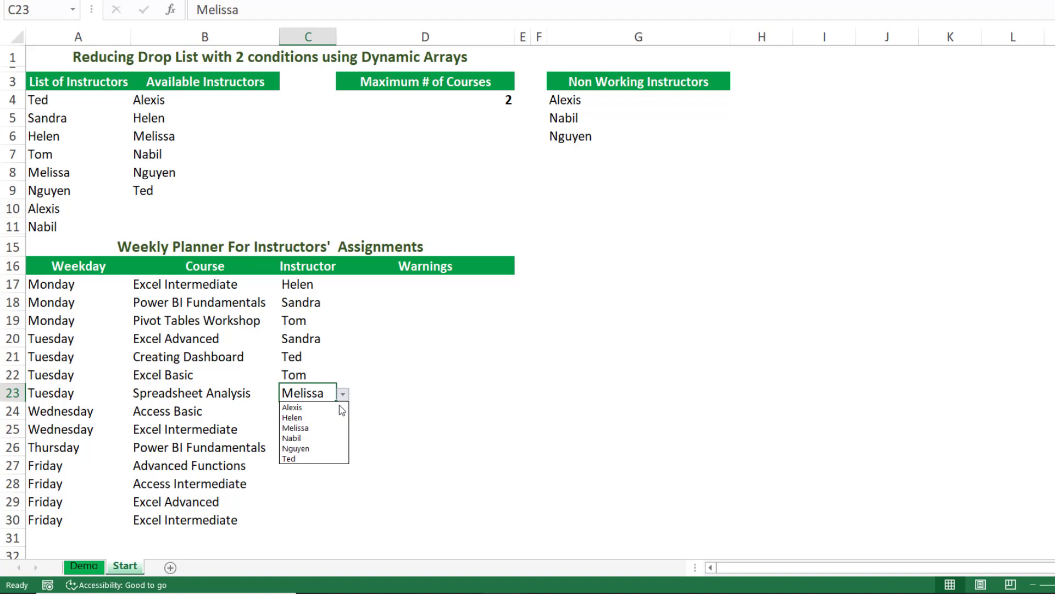
left_click(307, 459)
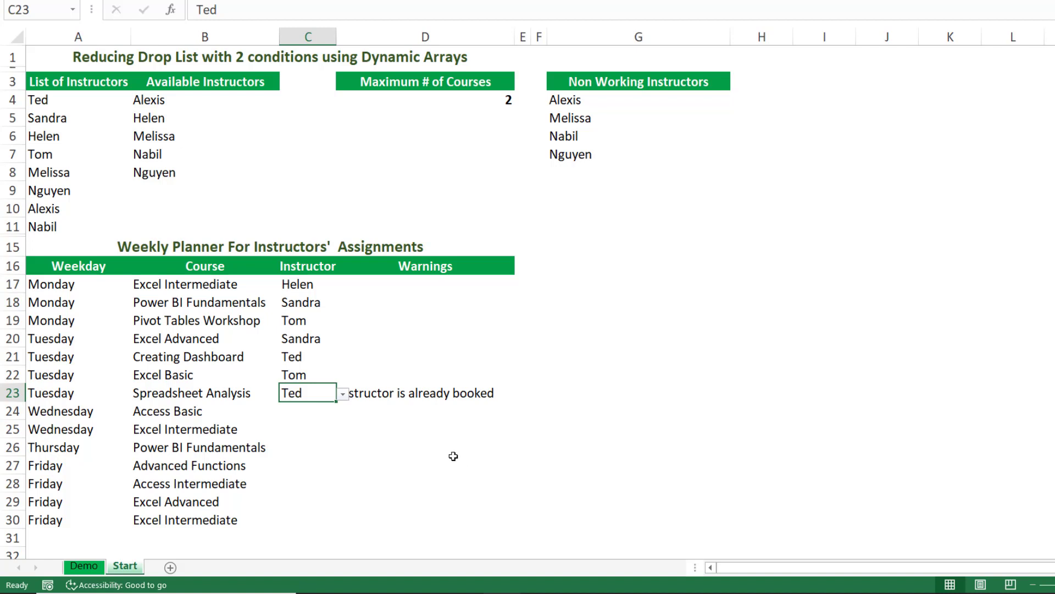
Copy the logical test COUNTIFS($A$17:$A17,$A17,$C$17:$C17,$C17)>1 from the Warnings formula in D17, leaving the formula as it is.
left_click(410, 280)
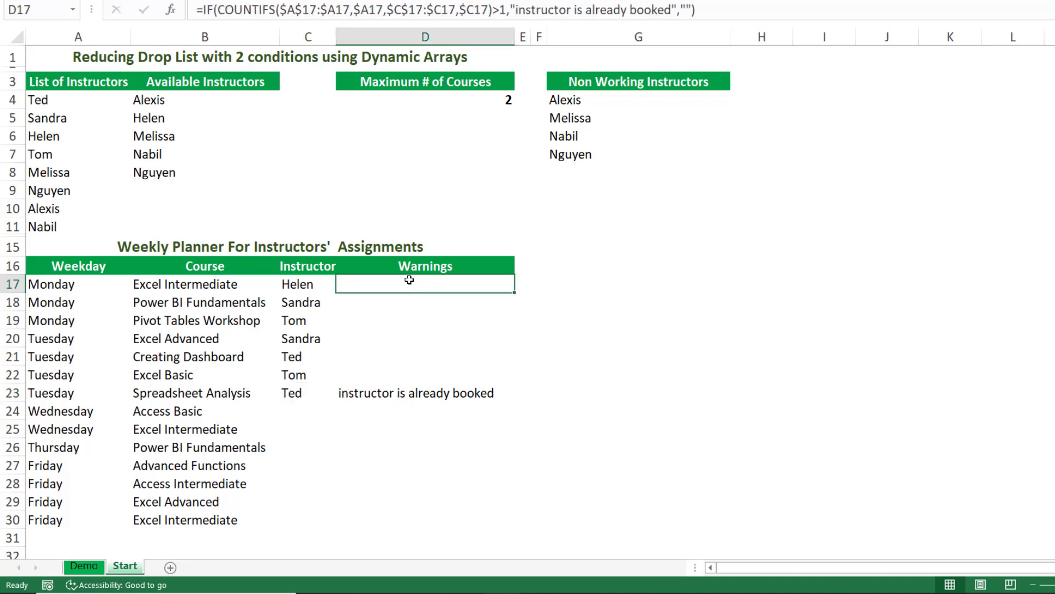
key("F2")
key("F2")
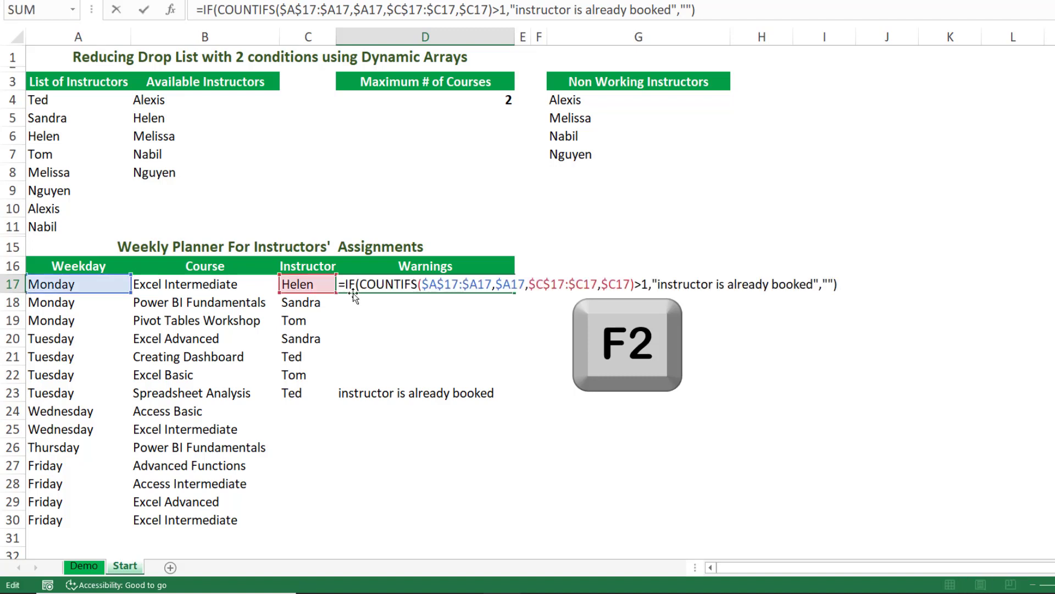
left_click_drag(362, 284, 650, 281)
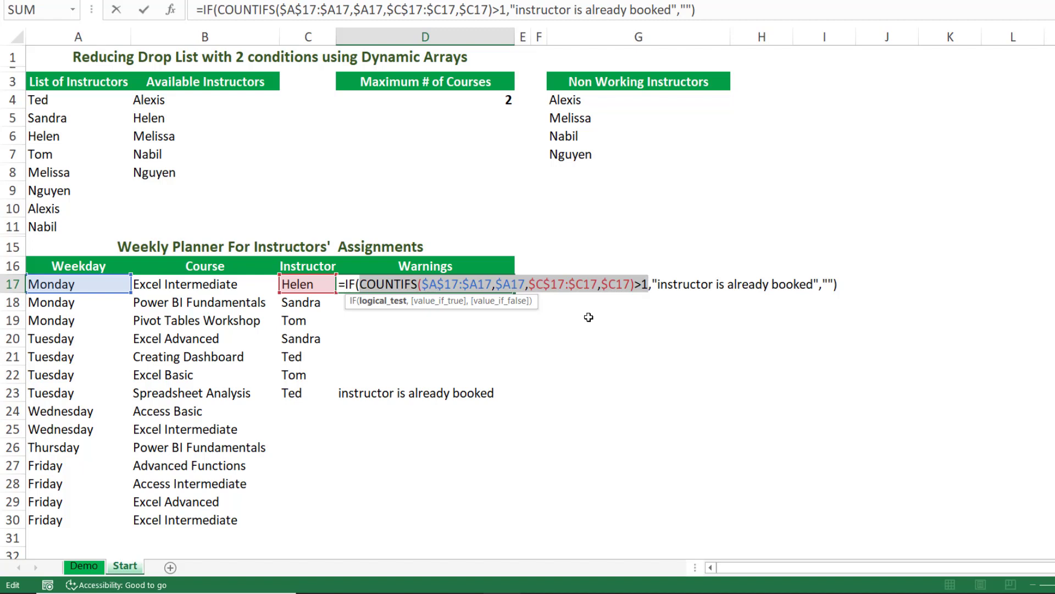
key("ctrl+c")
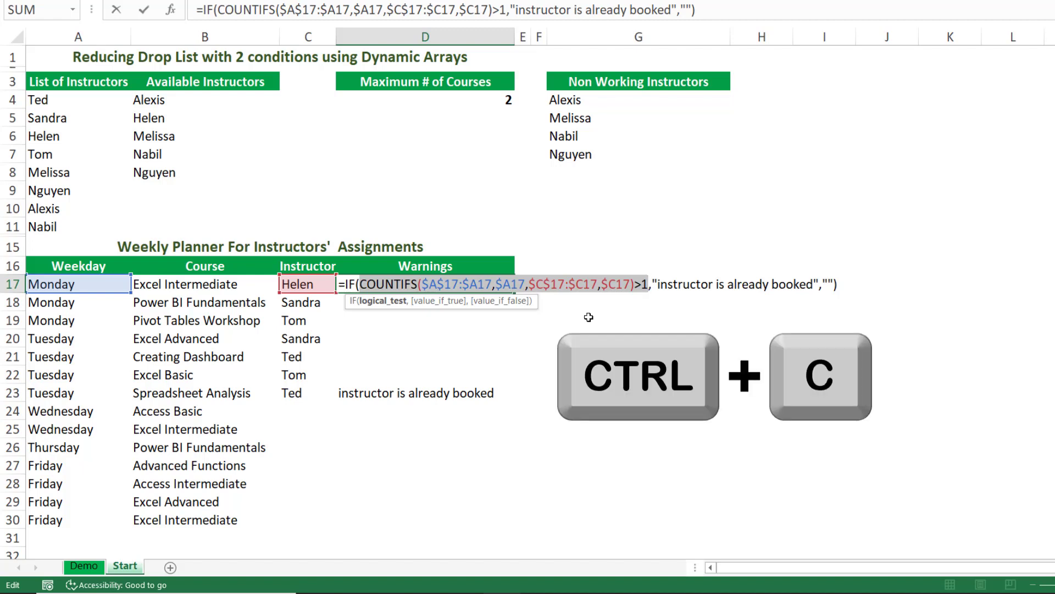
key("Escape")
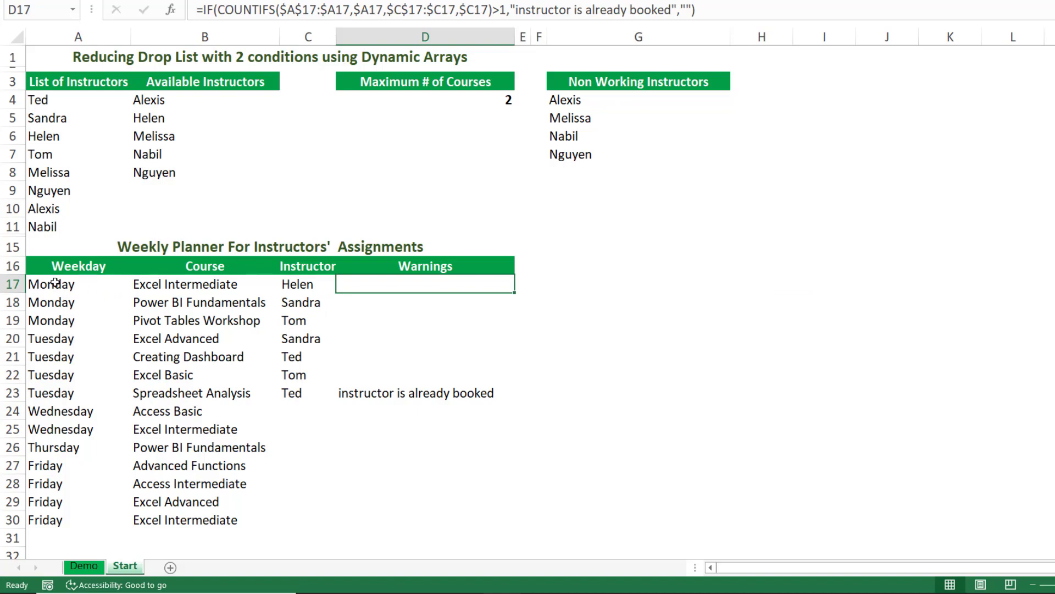
Start a new conditional formatting rule for A17:D30 that uses a formula to determine which cells to format.
left_click_drag(56, 283, 443, 521)
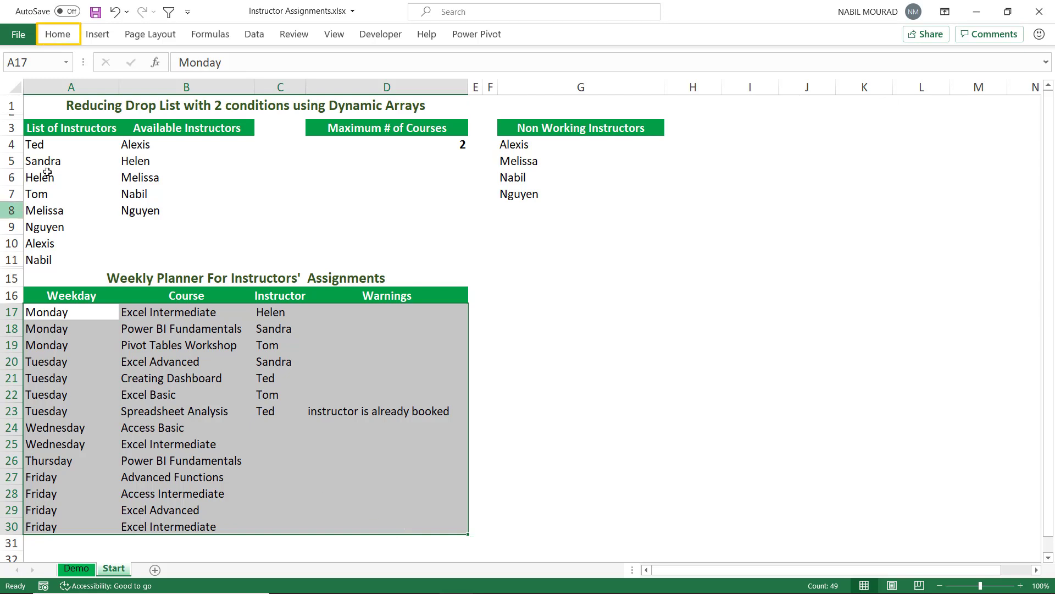
left_click(56, 34)
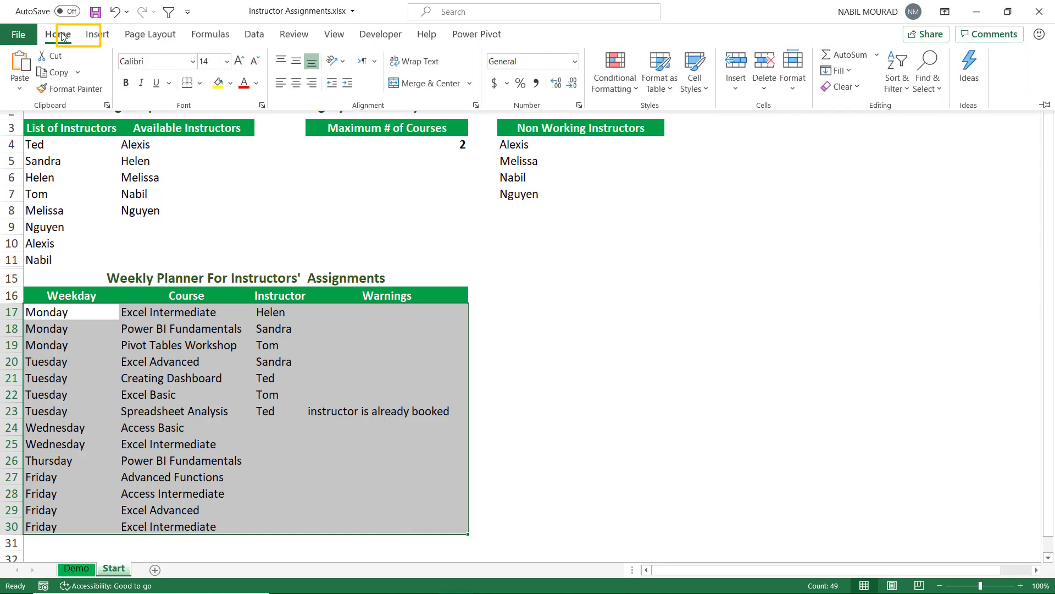
left_click(611, 81)
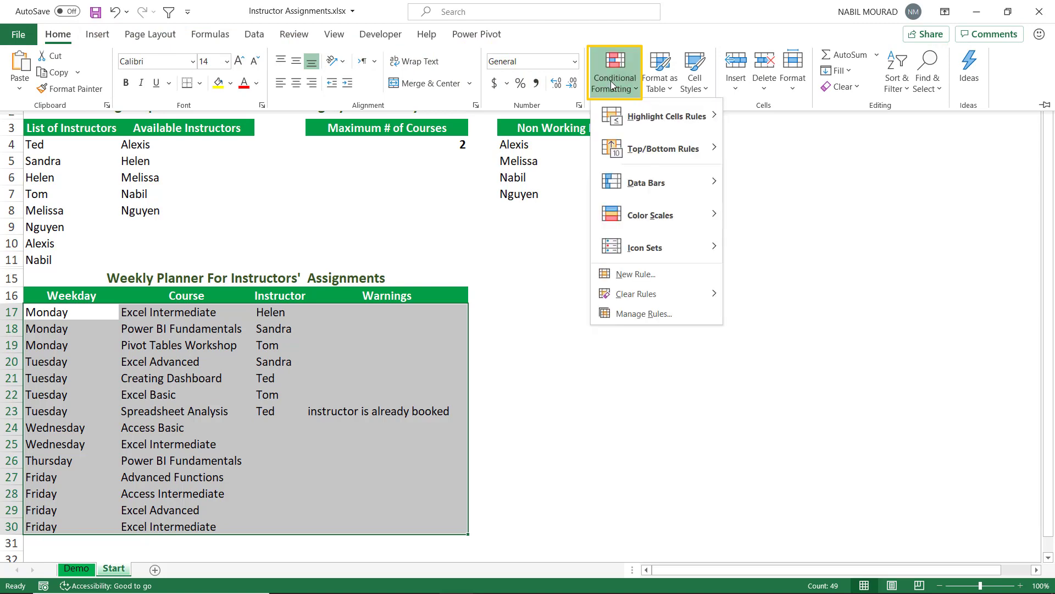
left_click(638, 274)
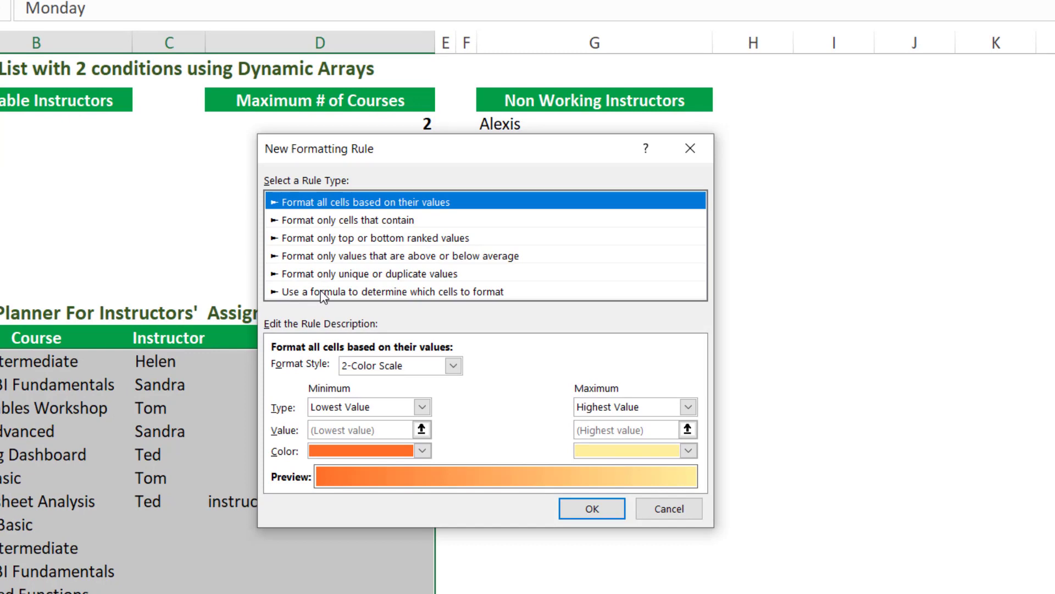
left_click(323, 293)
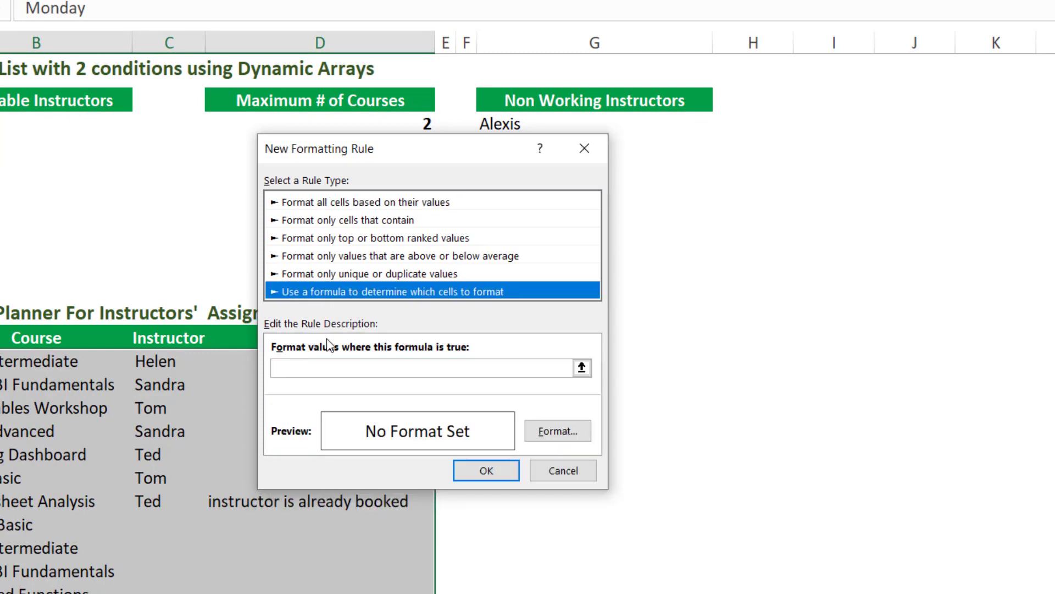
Enter the rule formula =COUNTIFS($A$17:$A17,$A17,$C$17:$C17,$C17)>1 using the copied logical test.
left_click(283, 369)
left_click(295, 369)
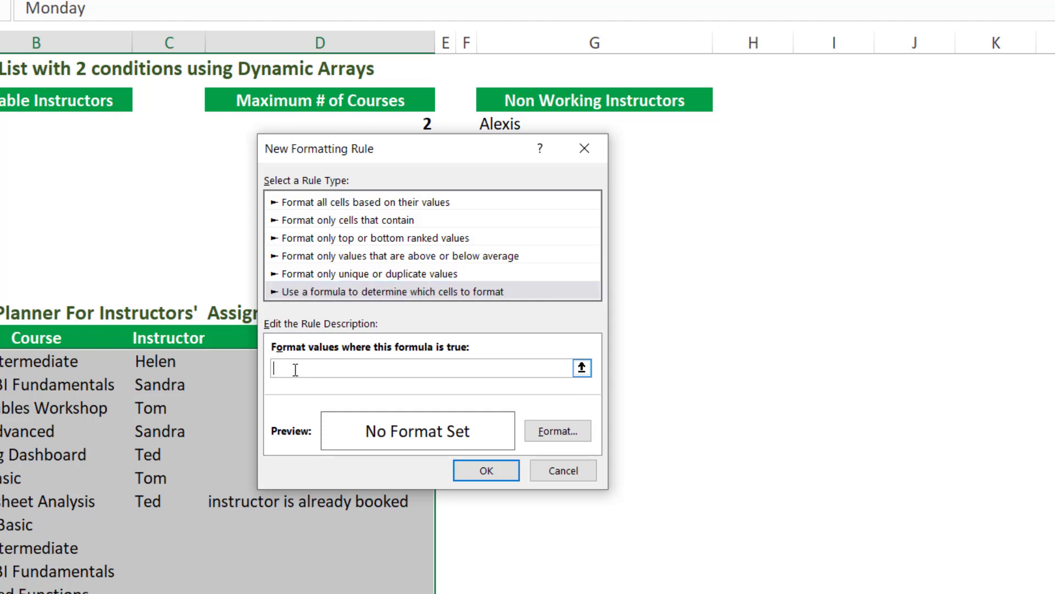
type("=")
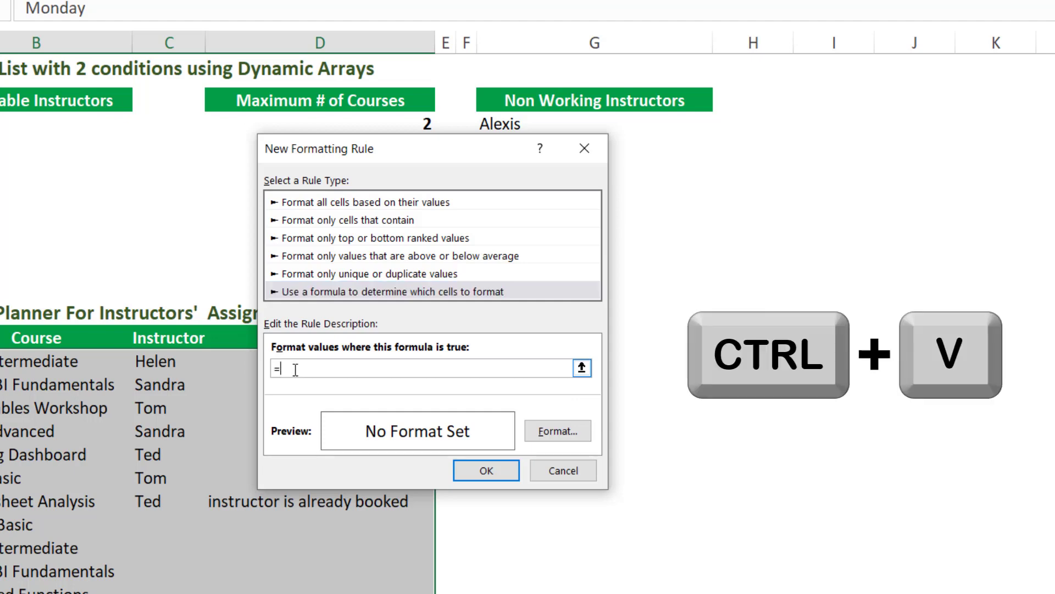
key("ctrl+v")
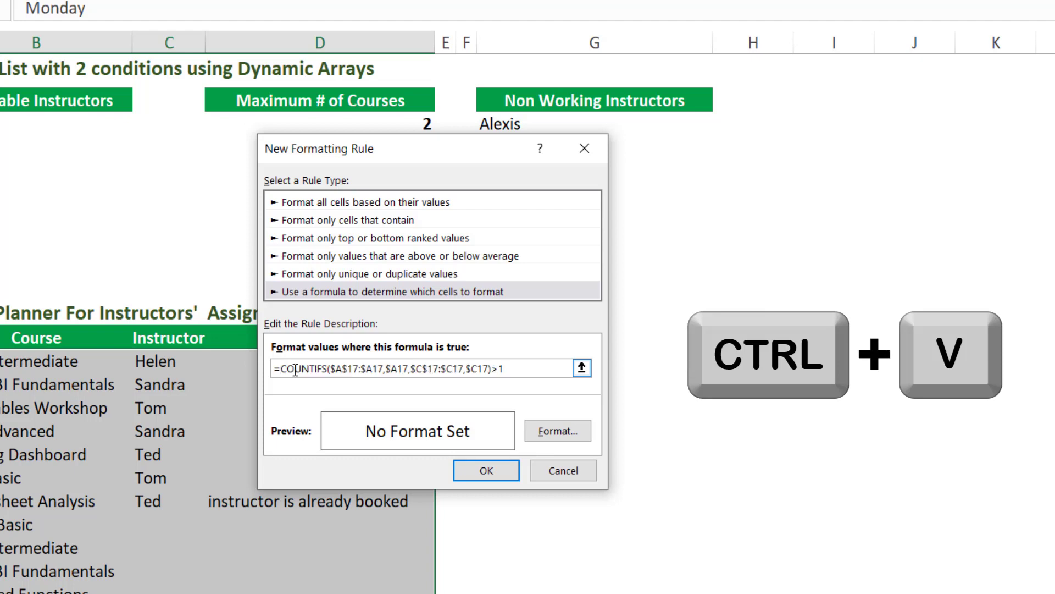
Give the formatting rule an orange fill, apply it to the planner, and deselect the range.
left_click(556, 432)
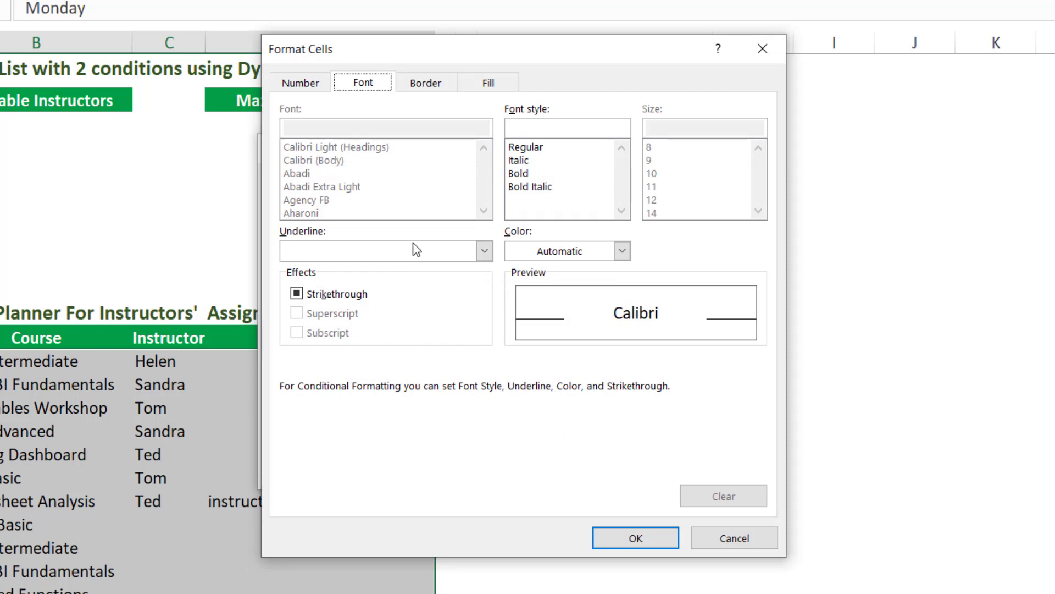
left_click(486, 81)
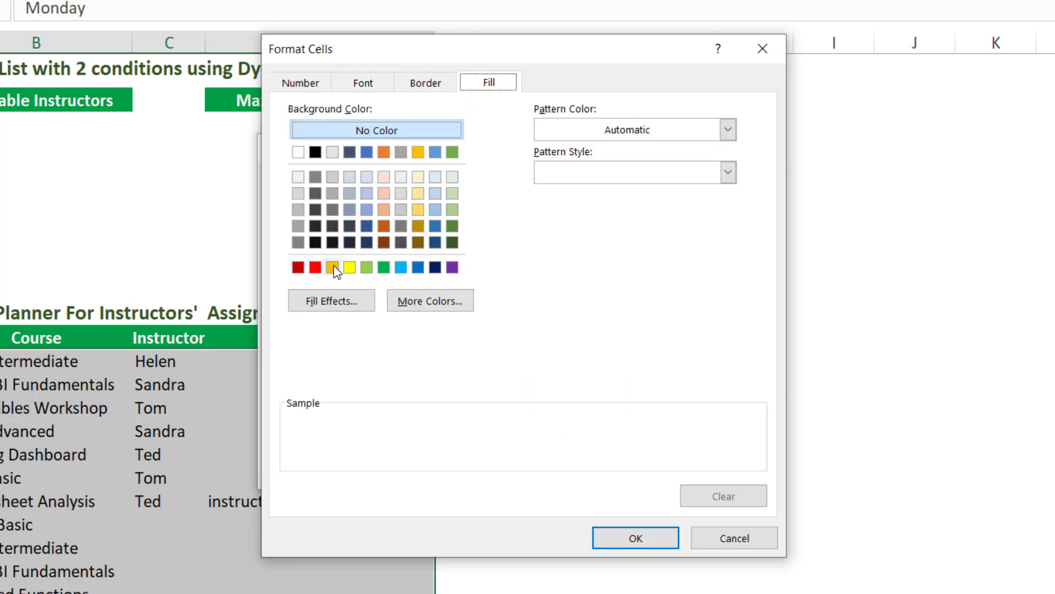
left_click(333, 267)
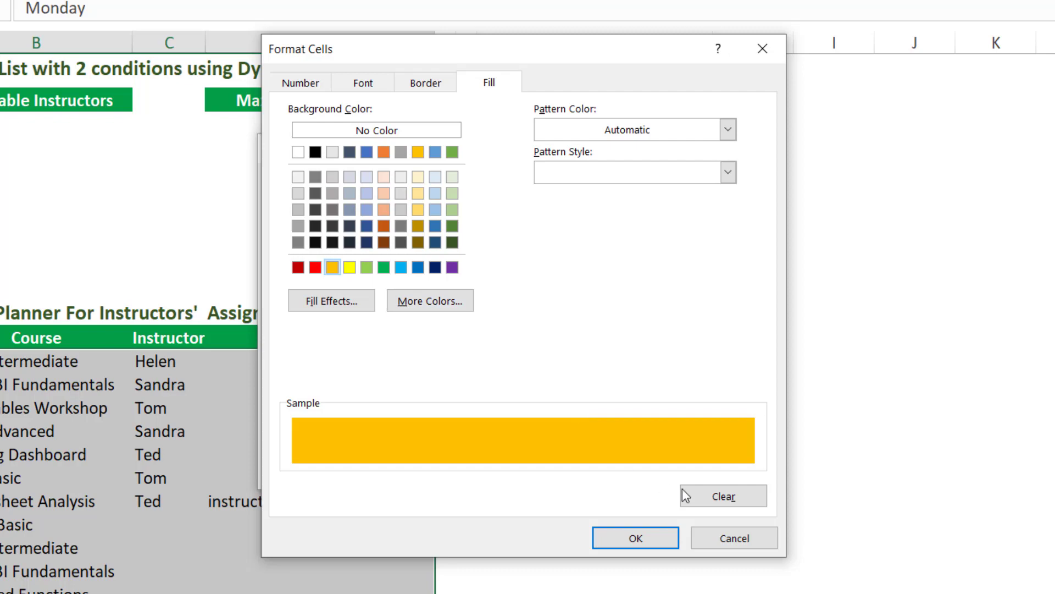
left_click(636, 539)
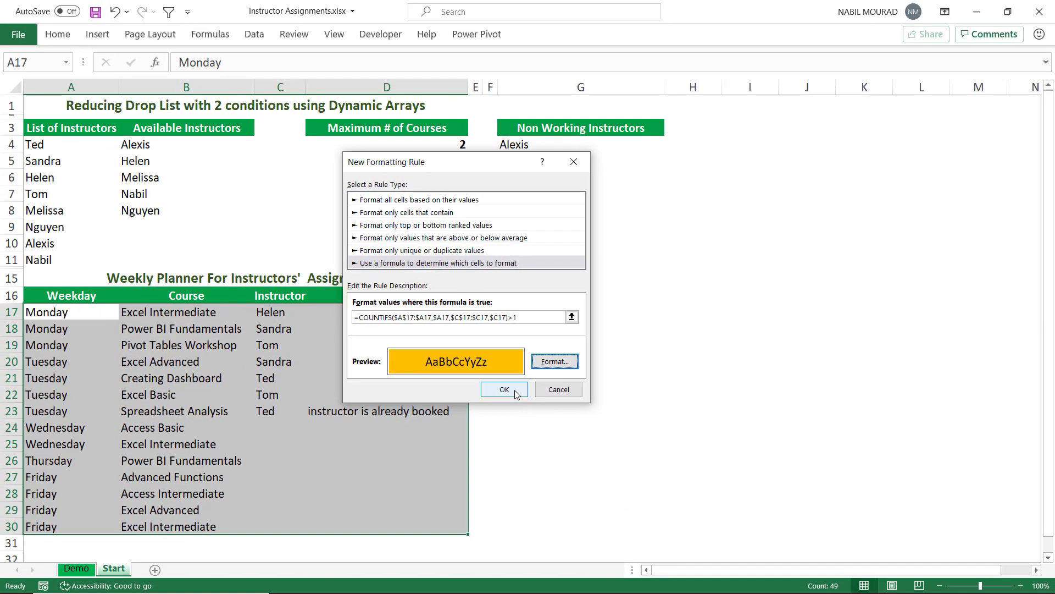
left_click(516, 394)
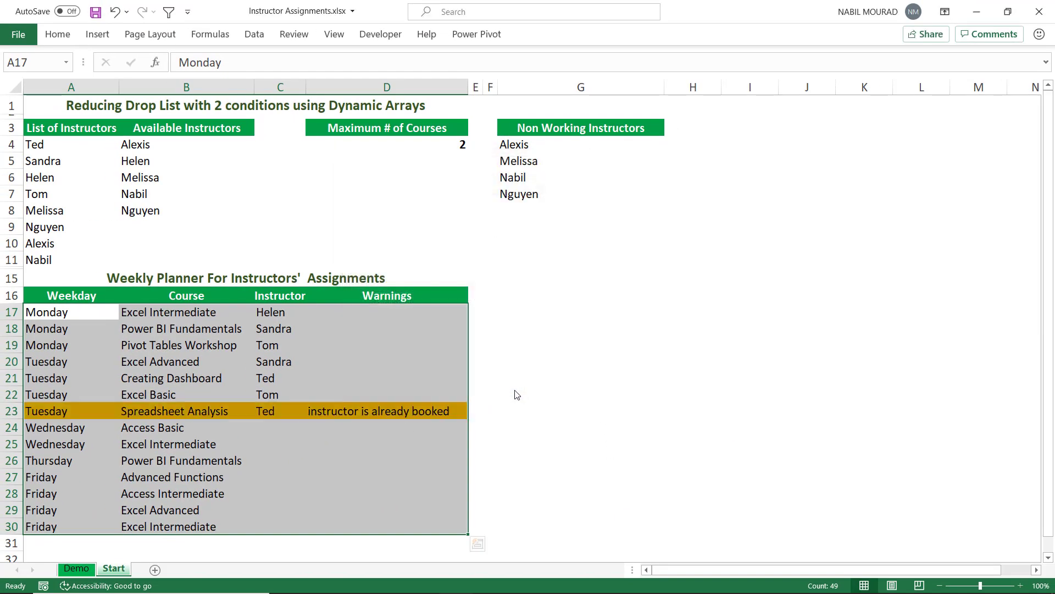
left_click(33, 309)
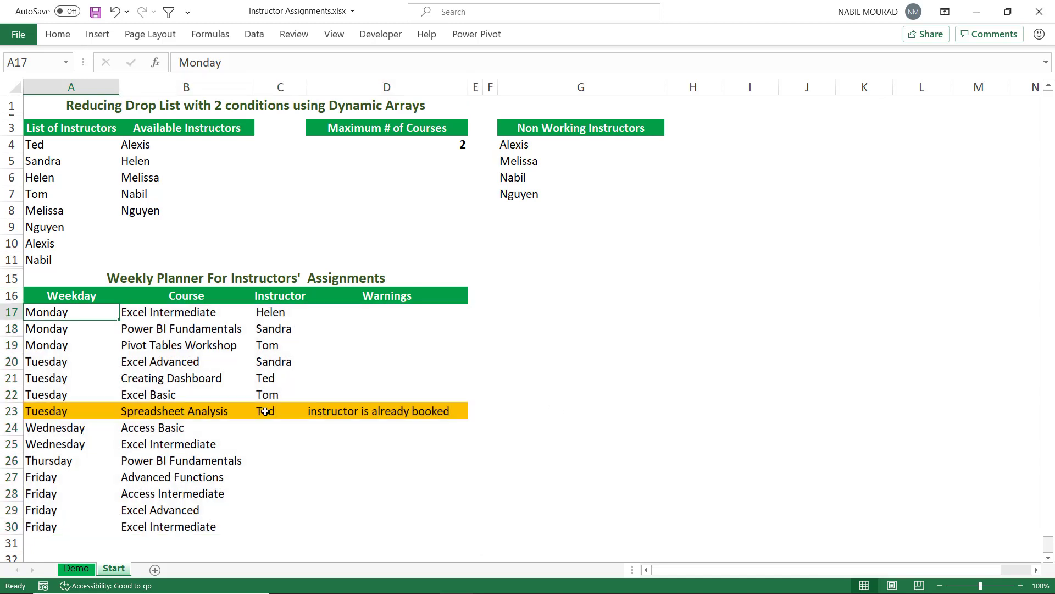
Reassign Tuesday's Spreadsheet Analysis course in C23 to the fourth instructor offered in its drop list.
left_click(265, 411)
left_click(312, 412)
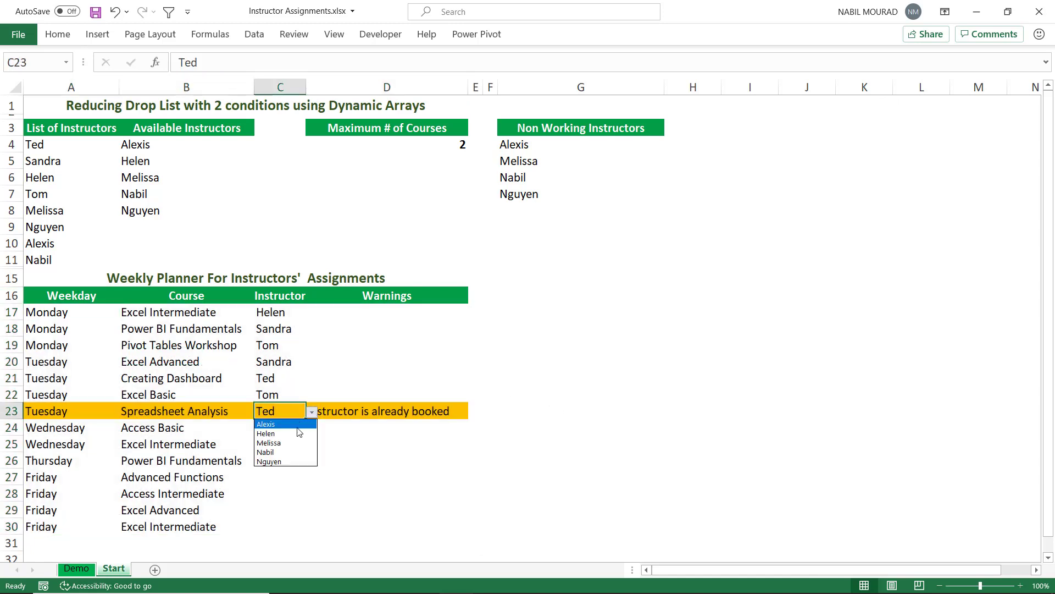
left_click(286, 452)
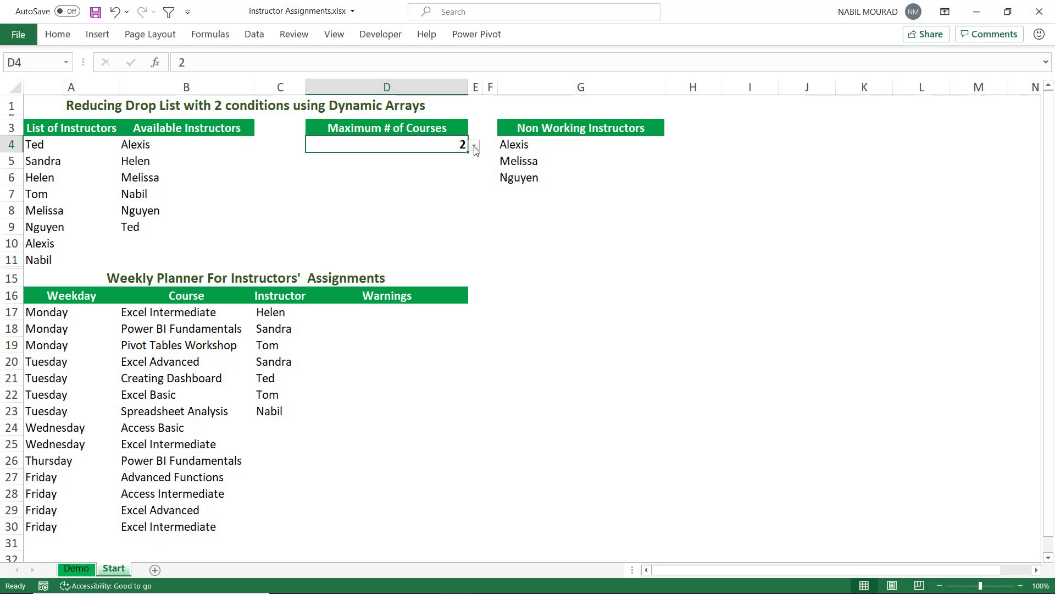
Review the choices in the Maximum # of Courses drop list in D4 without changing the selection.
left_click(475, 146)
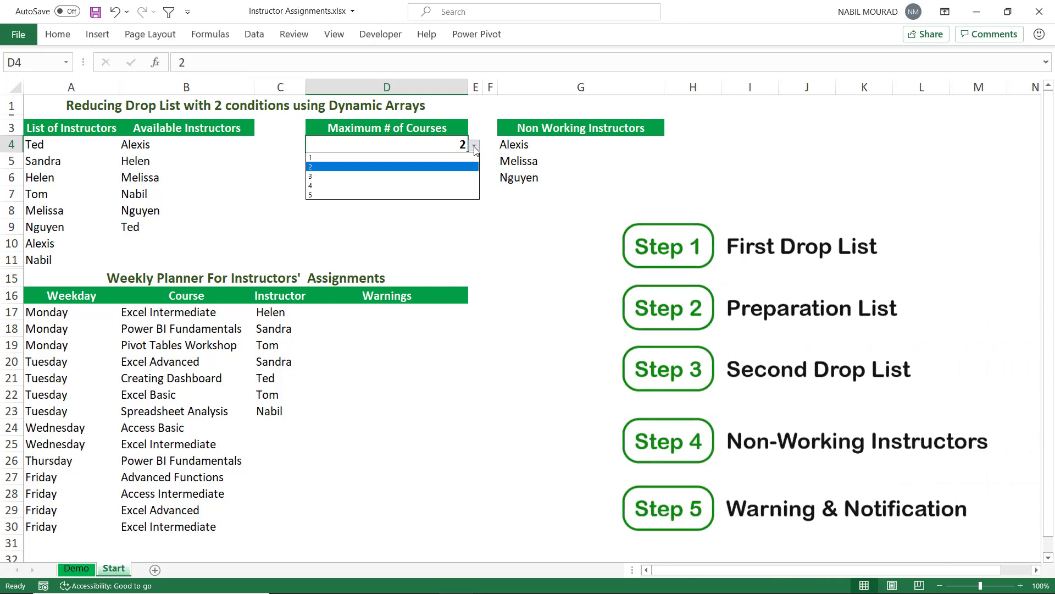
left_click(475, 148)
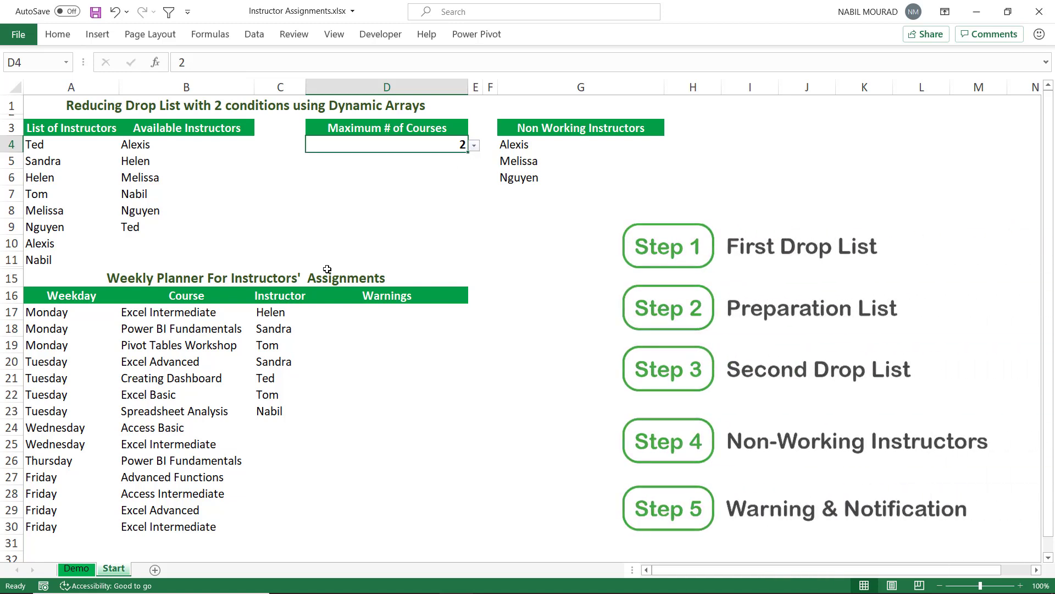
left_click(285, 317)
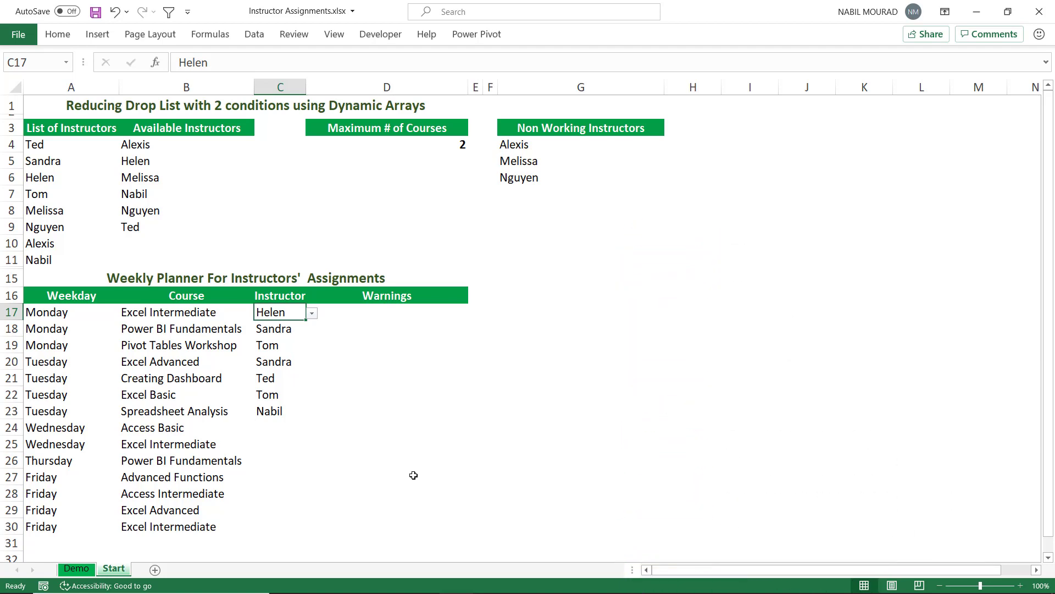
Test the double-booking warning by assigning Spreadsheet Analysis in C23 to the instructor already teaching Tuesday's Creating Dashboard course.
left_click(260, 415)
left_click(312, 411)
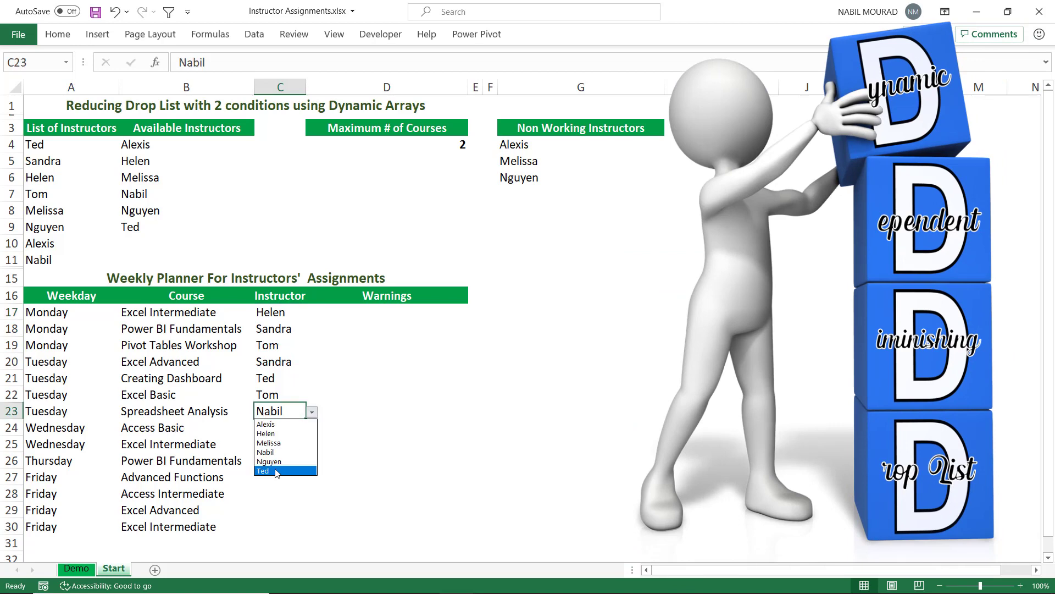
left_click(277, 471)
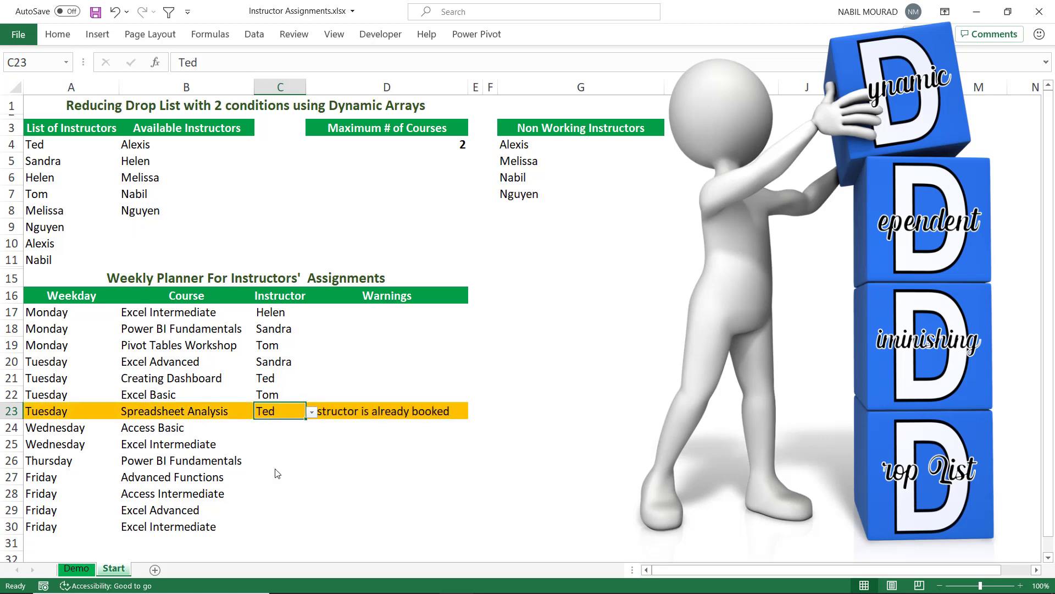